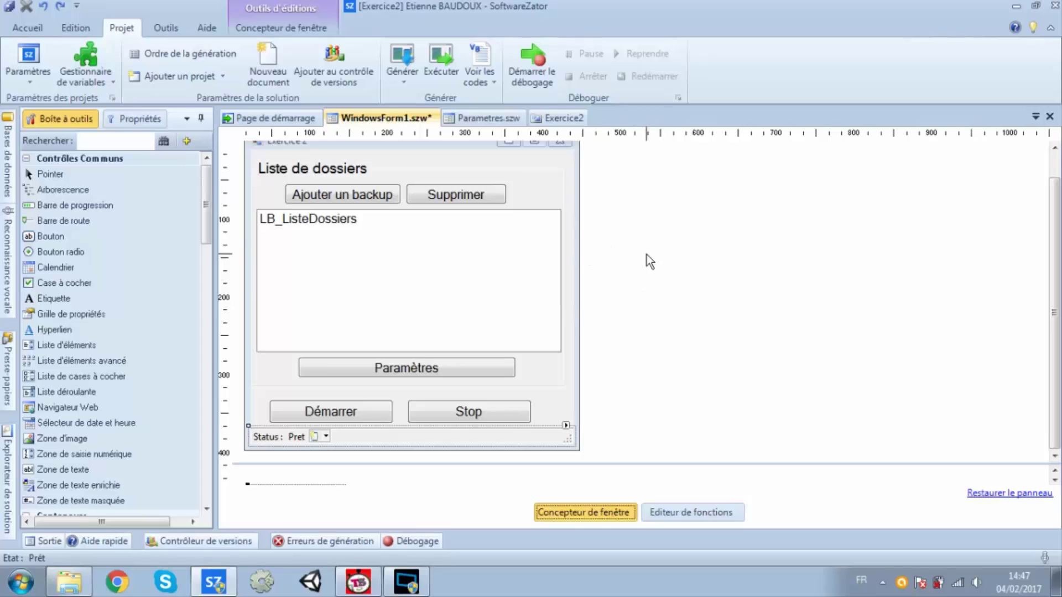
- Run the Exercice2 project and remove the BUREAU 2 folder from its backup list
left_click(434, 76)
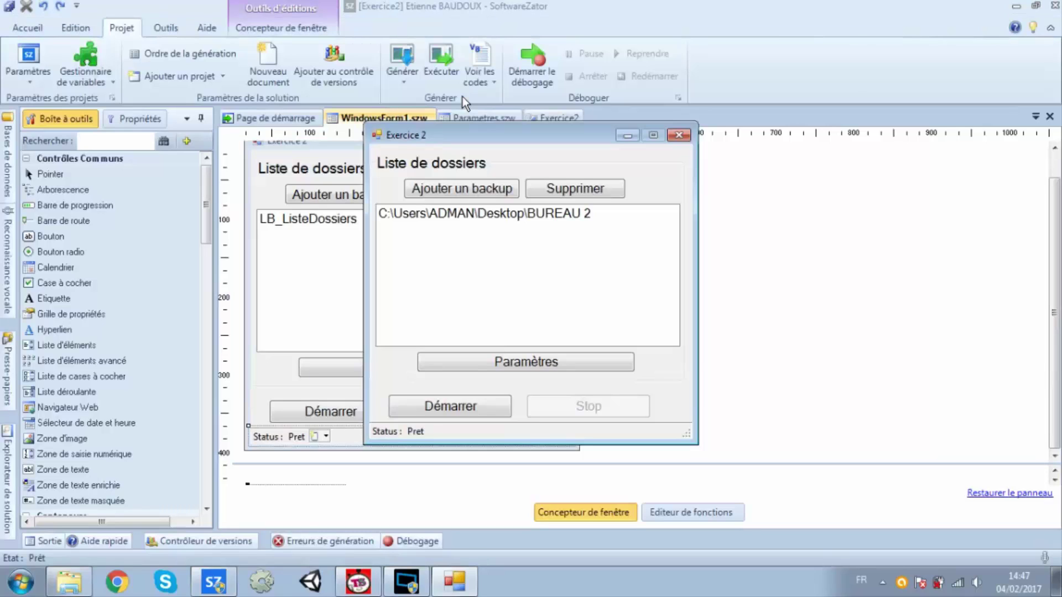
left_click(493, 217)
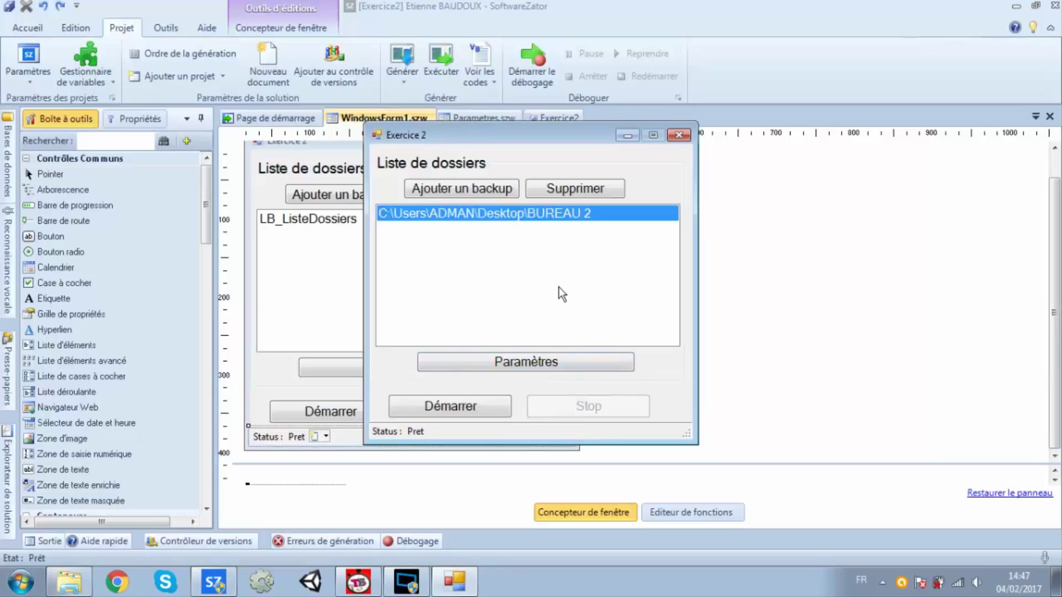
left_click(592, 188)
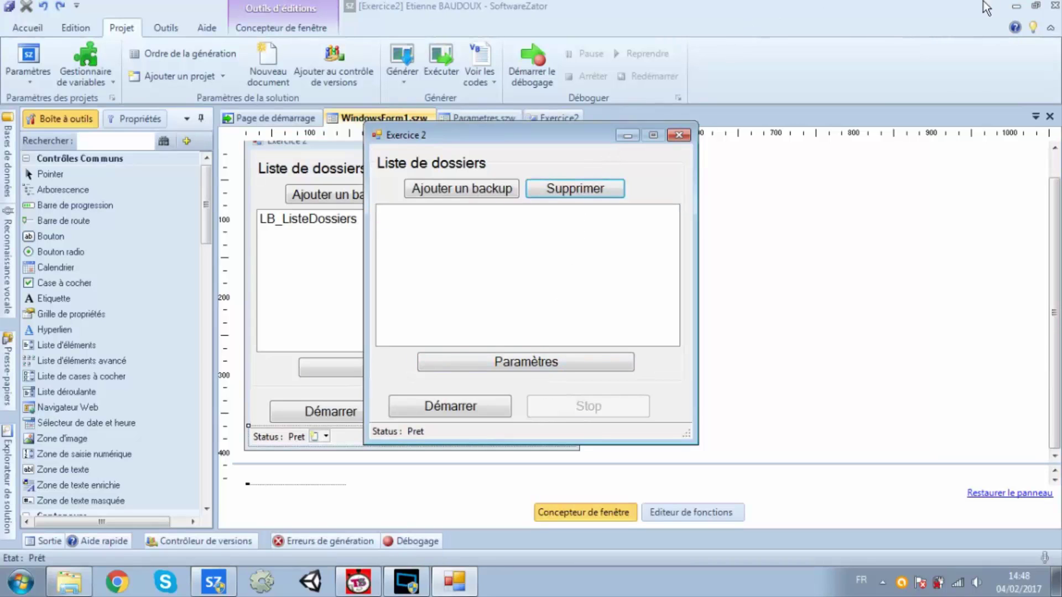
- Minimize the development environment and move the Main and Naruto folders slightly lower on the desktop
left_click(1012, 7)
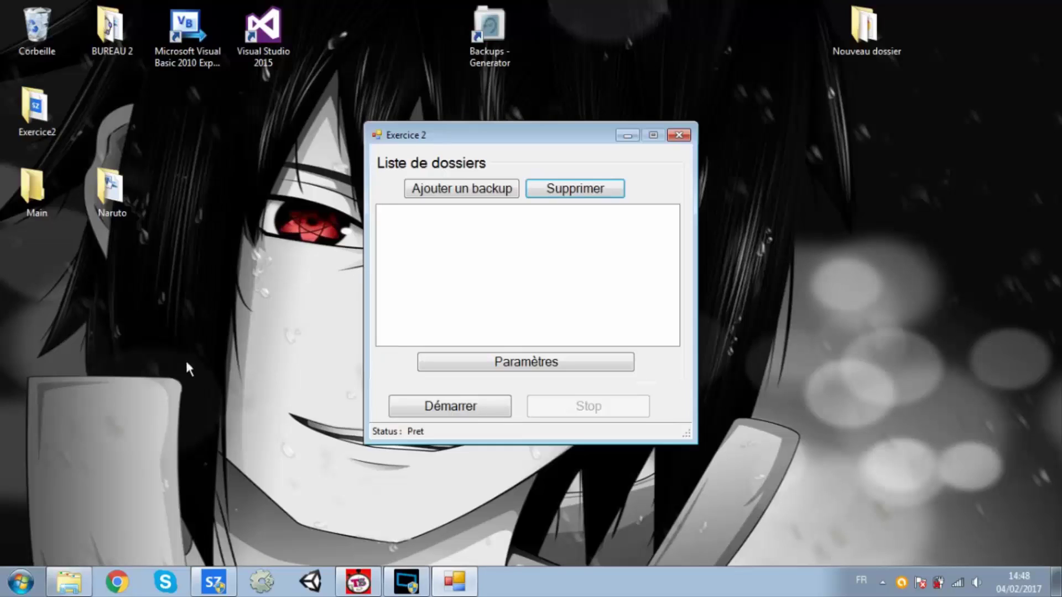
left_click_drag(183, 337, 38, 274)
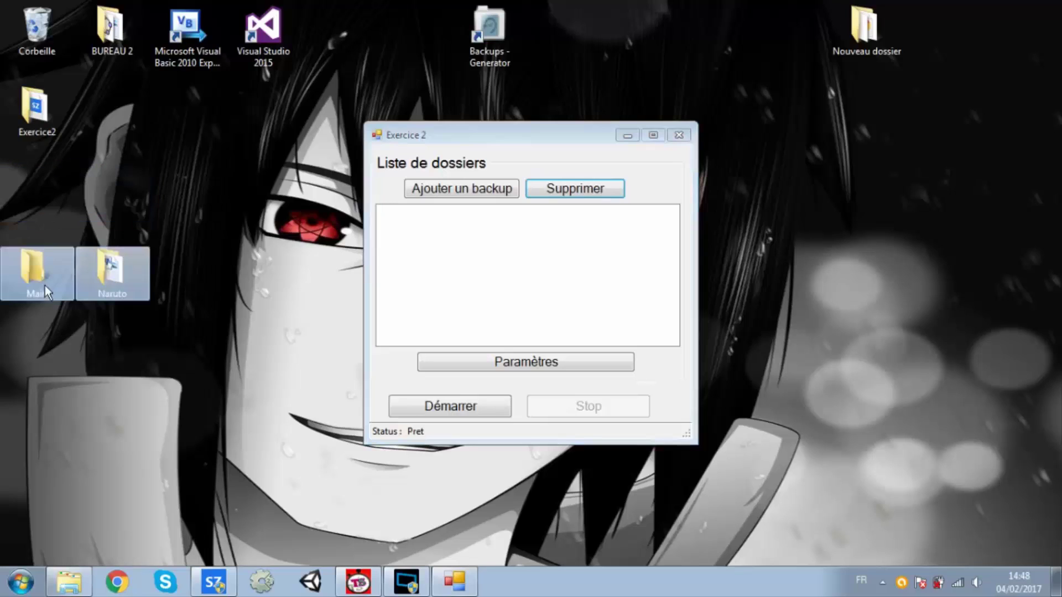
left_click(61, 166)
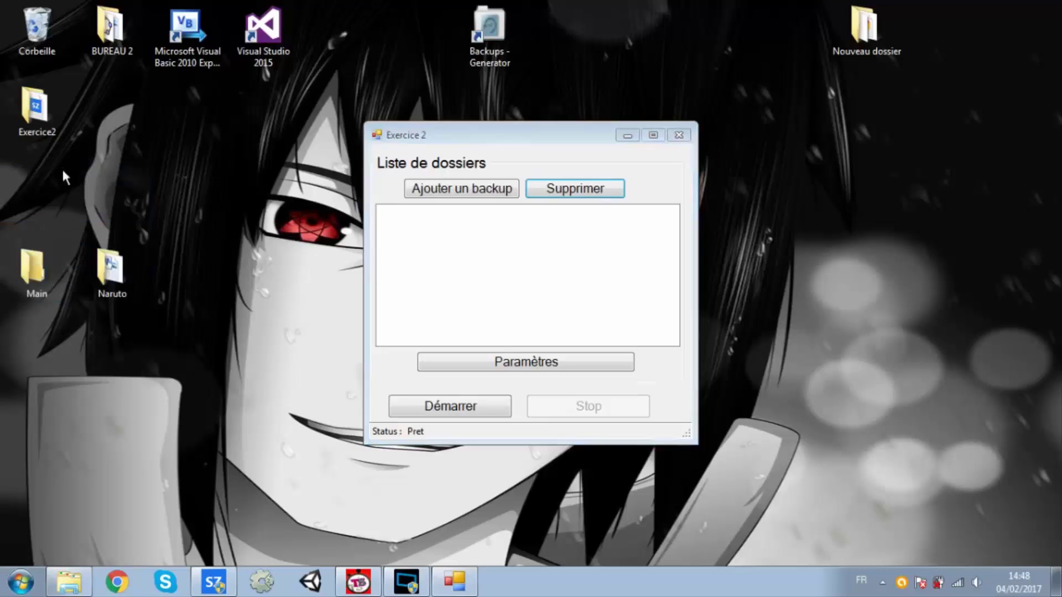
- Examine the contents of the Naruto folder on the desktop, including its Mon Word document
left_click(96, 275)
double_click(95, 275)
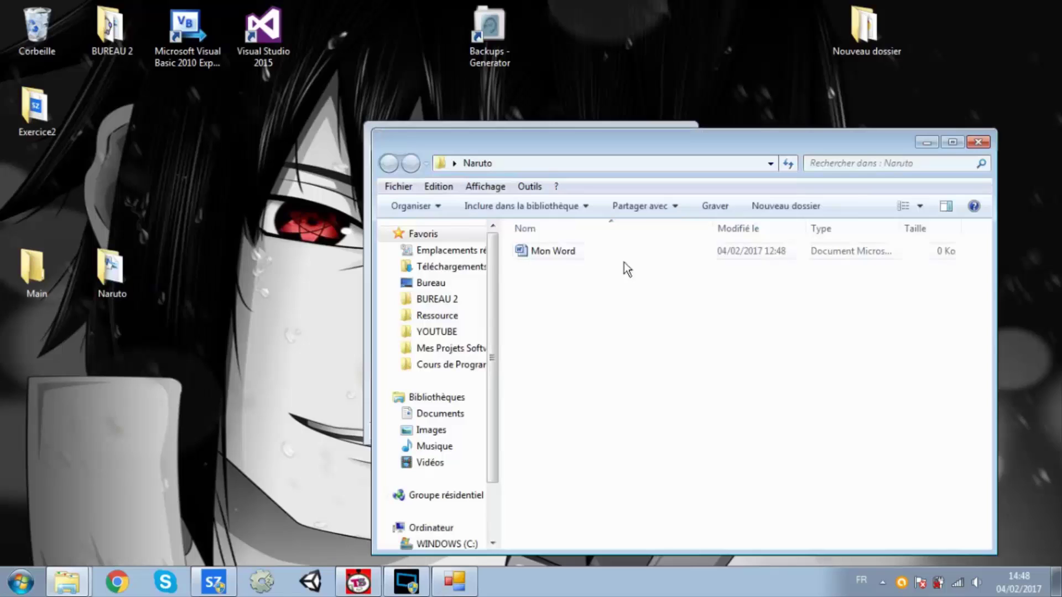
left_click(977, 142)
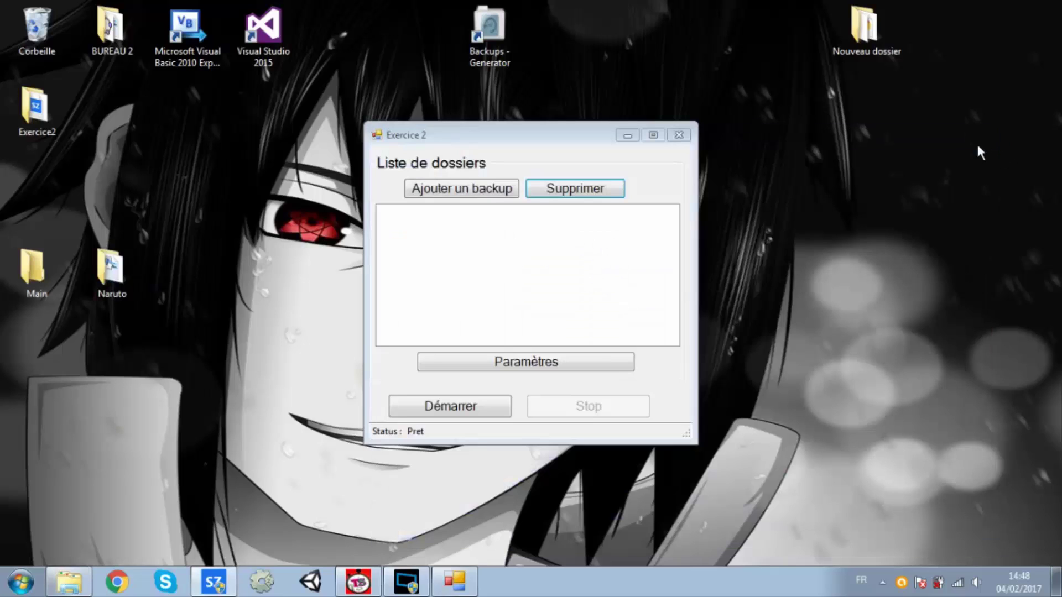
left_click(681, 170)
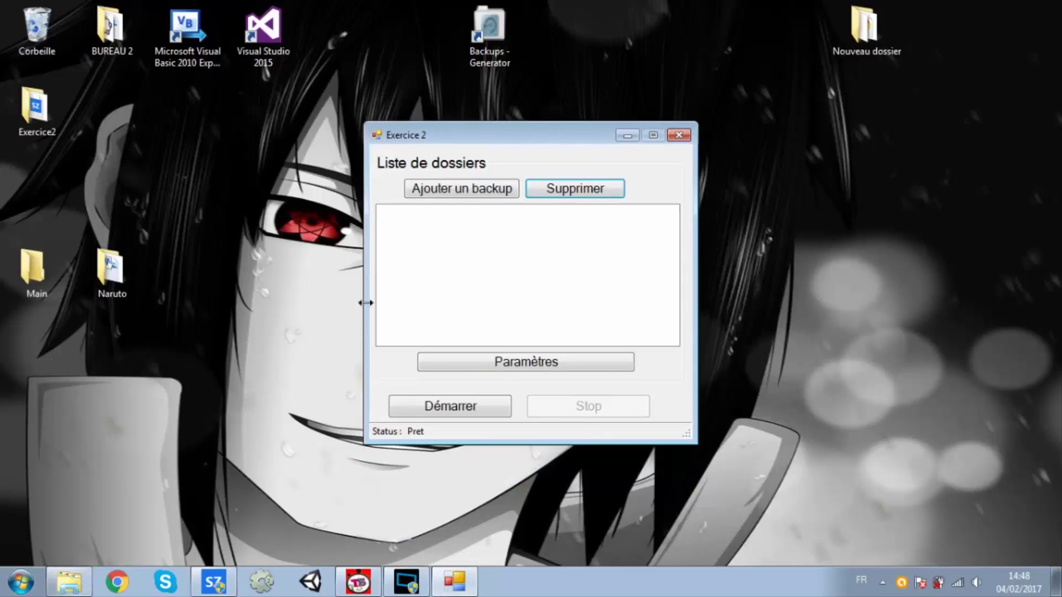
left_click(119, 271)
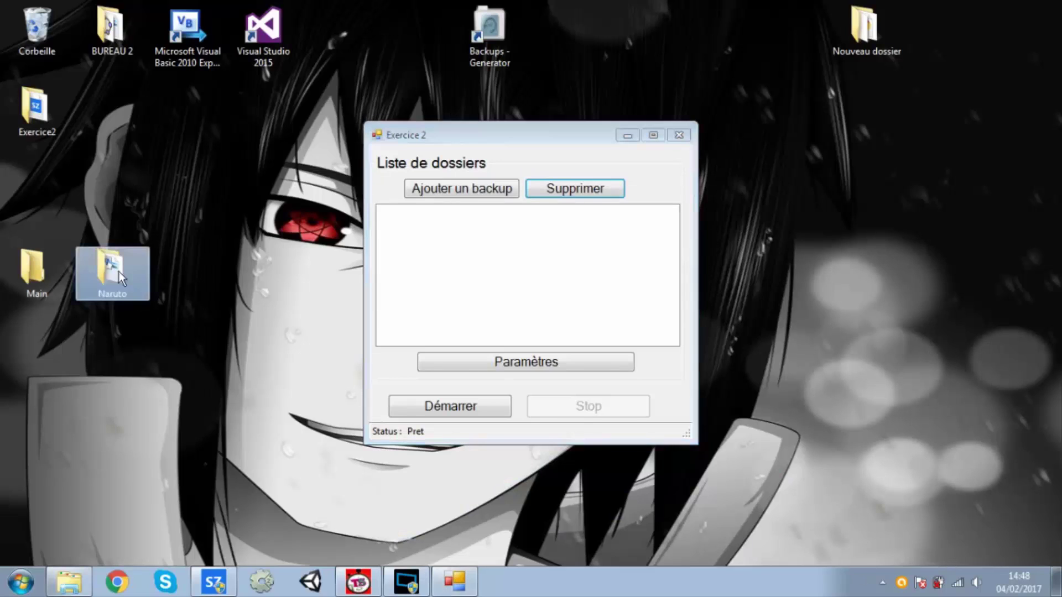
left_click(27, 291)
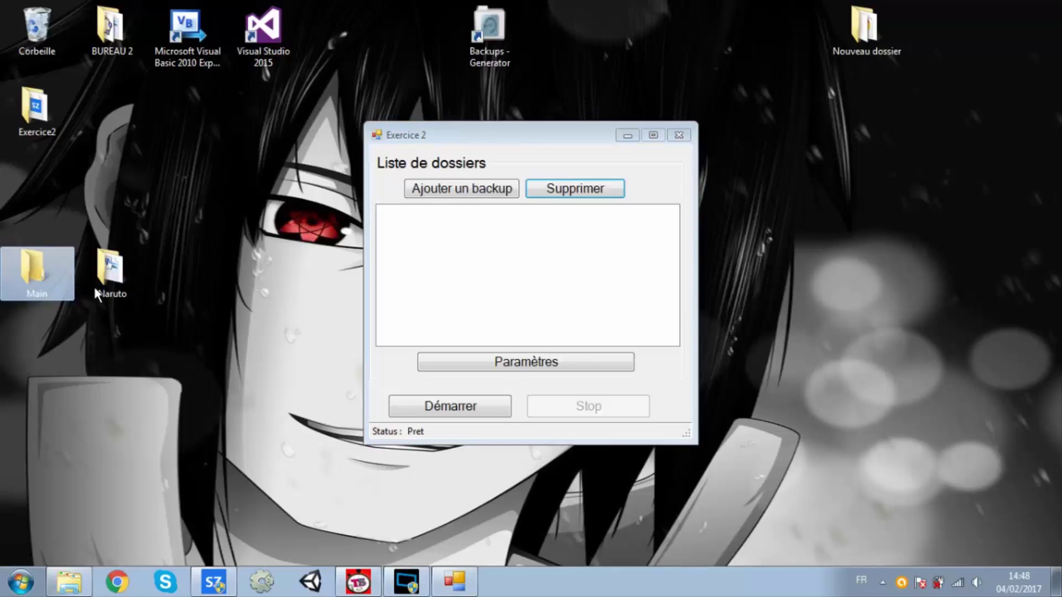
double_click(121, 279)
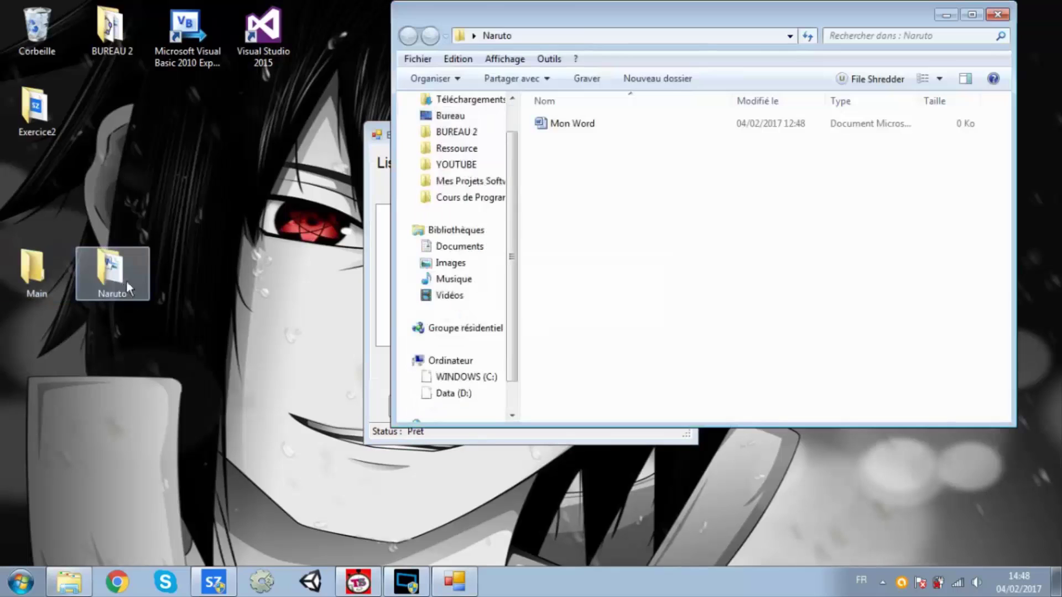
left_click(597, 124)
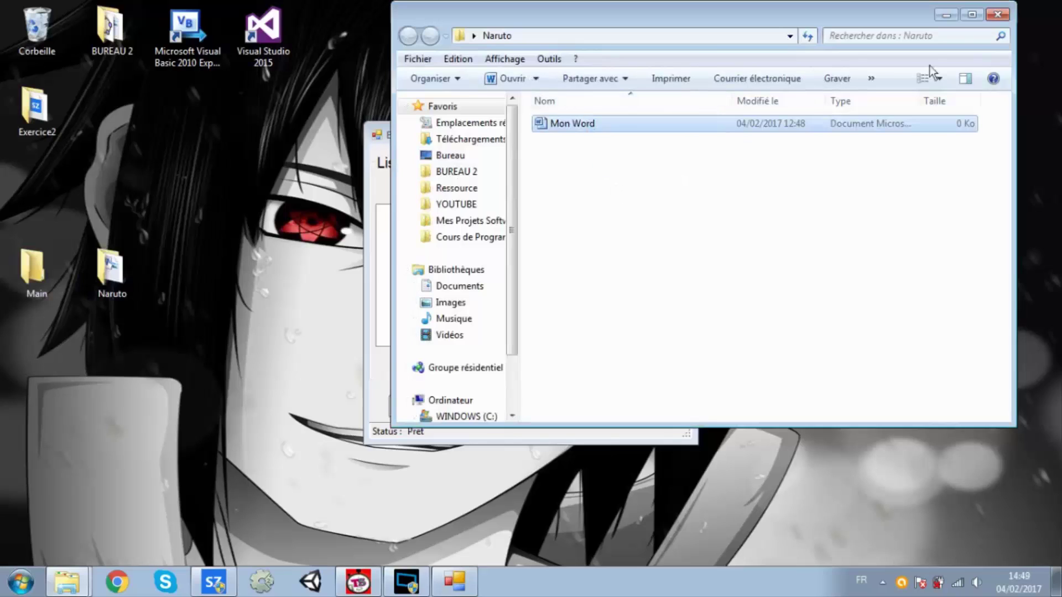
left_click(997, 14)
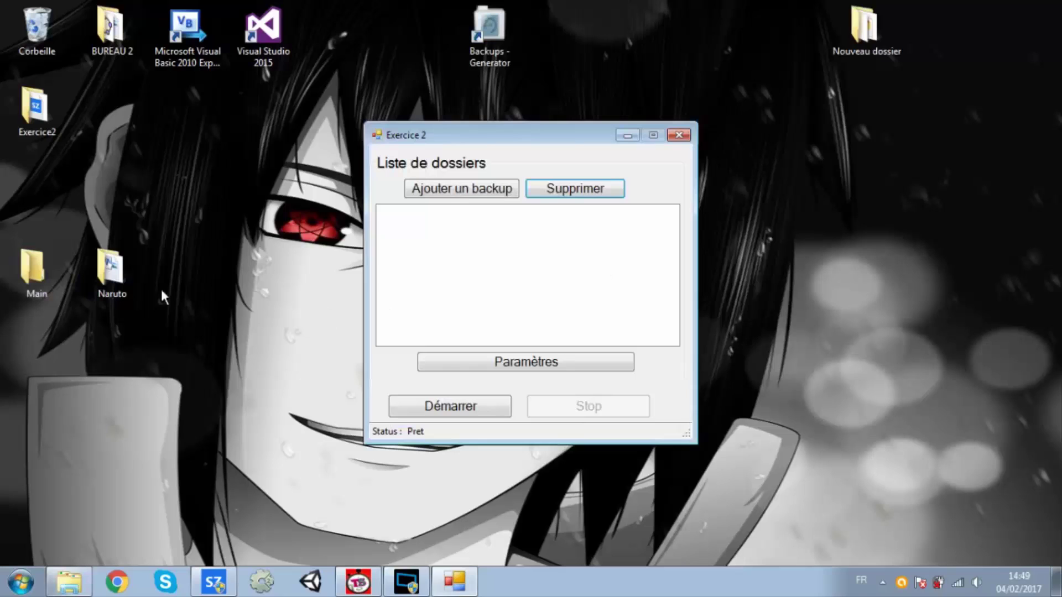
- Check the contents of the Main folder on the desktop
left_click(12, 292)
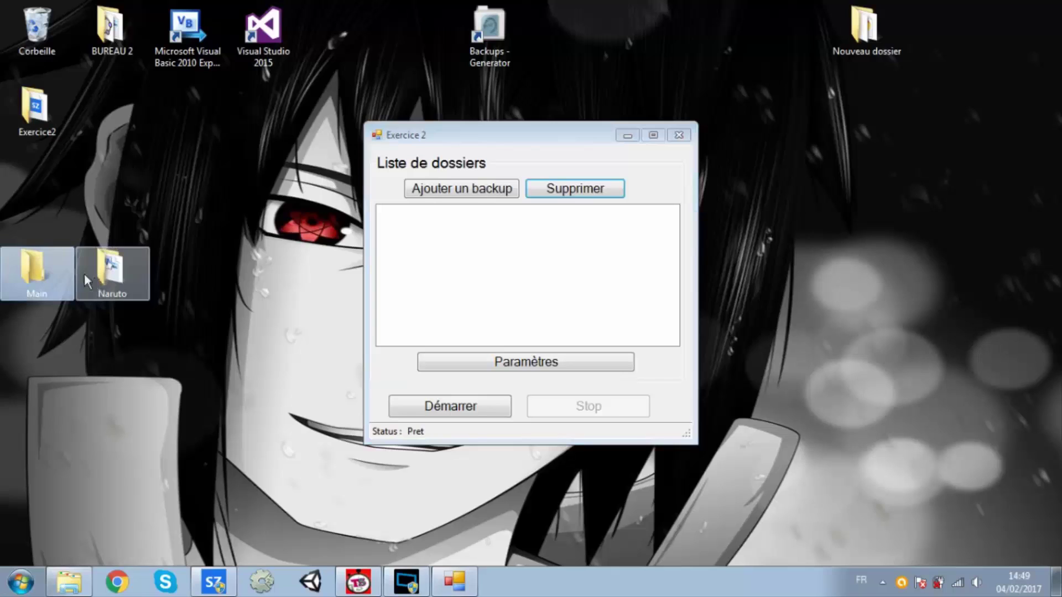
double_click(38, 286)
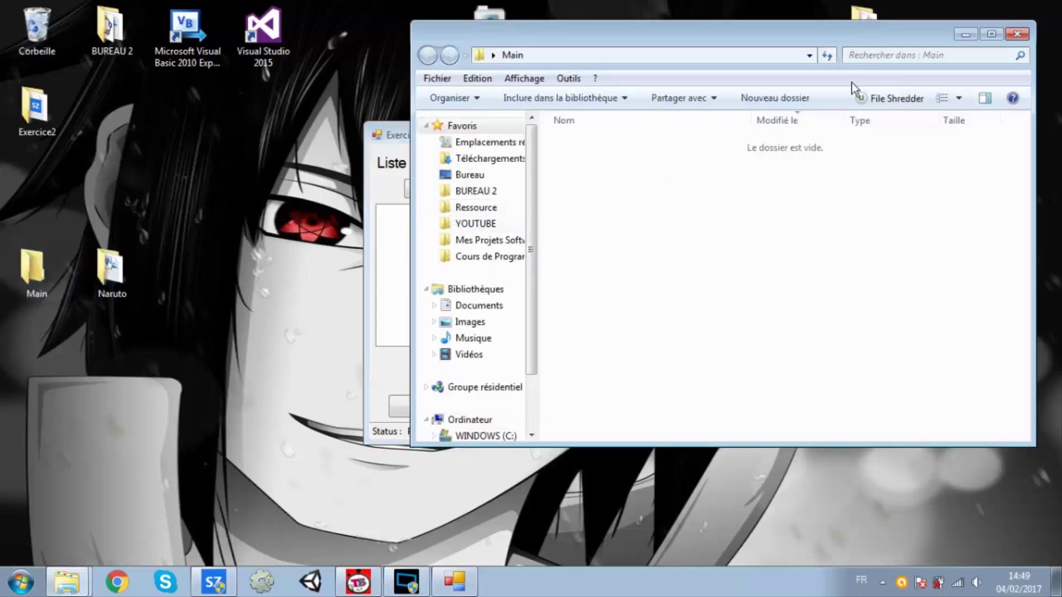
left_click(1017, 33)
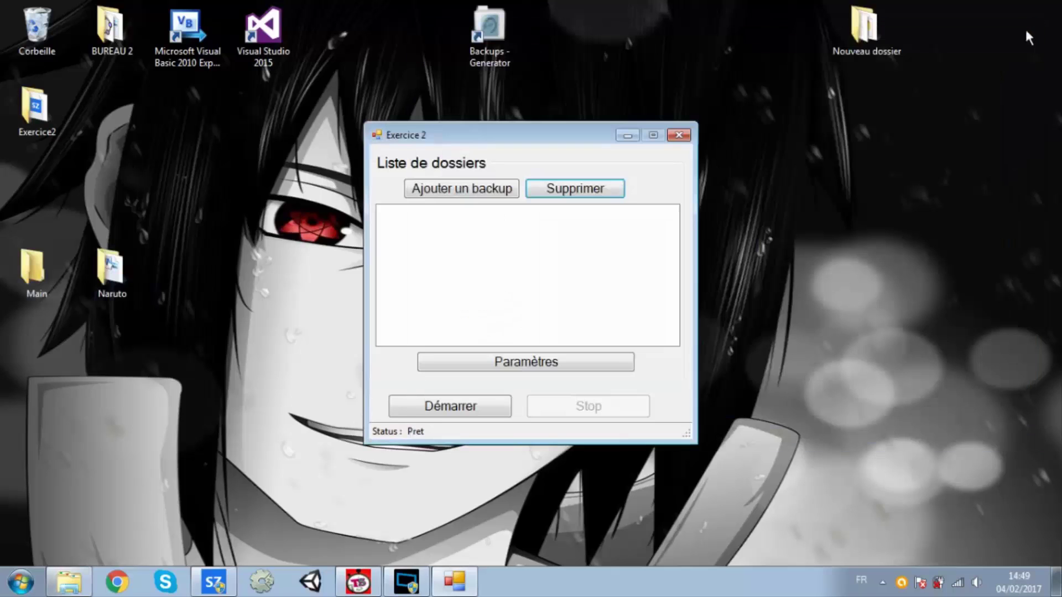
- Choose the desktop's Main folder as the backup destination and save the settings with a 5-second interval
left_click(632, 363)
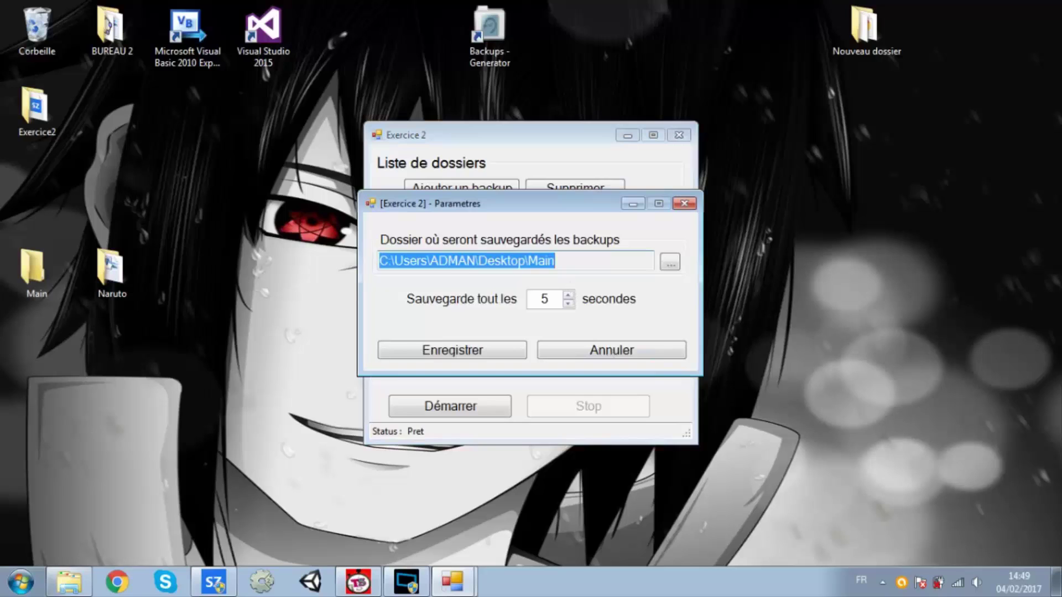
key("End")
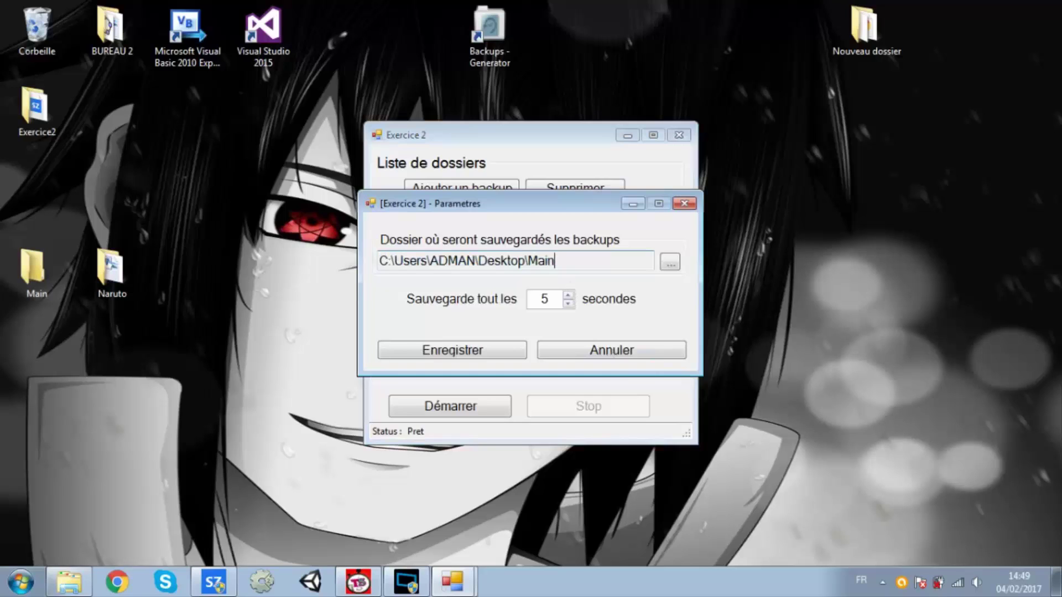
left_click(670, 261)
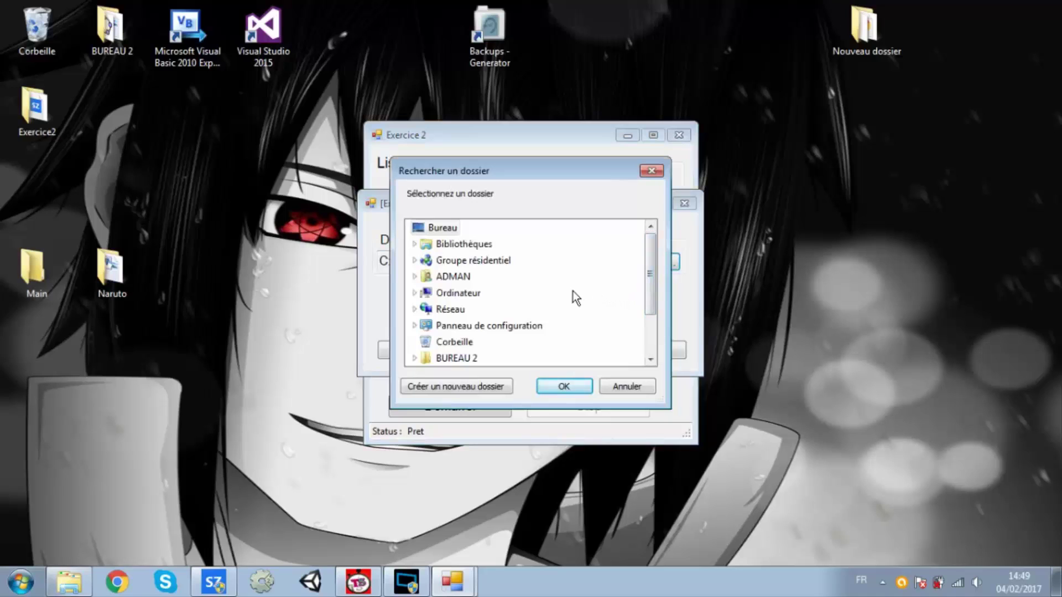
left_click_drag(655, 284, 655, 365)
left_click(442, 327)
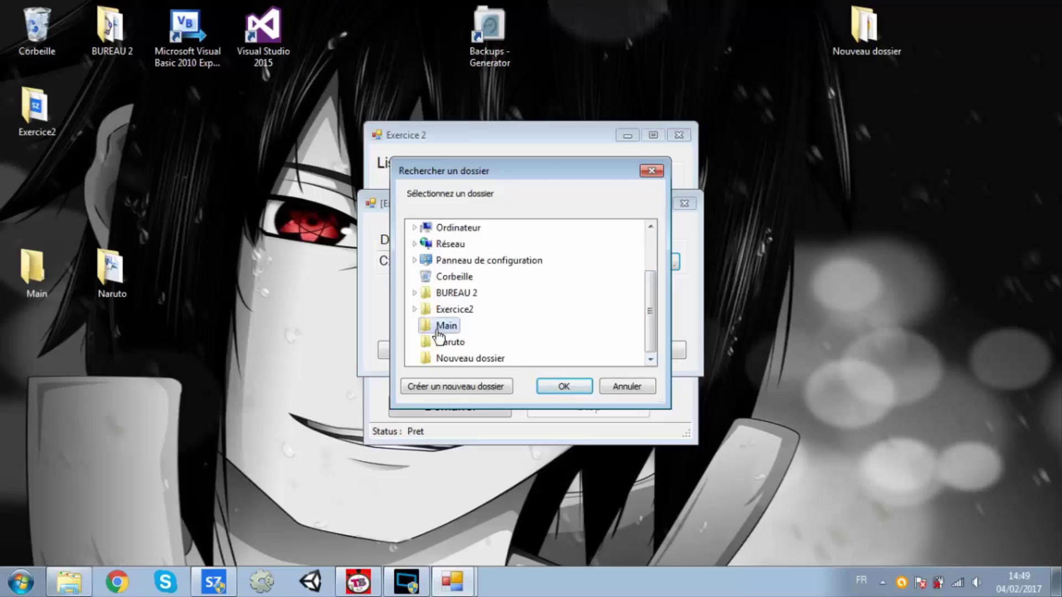
left_click(559, 386)
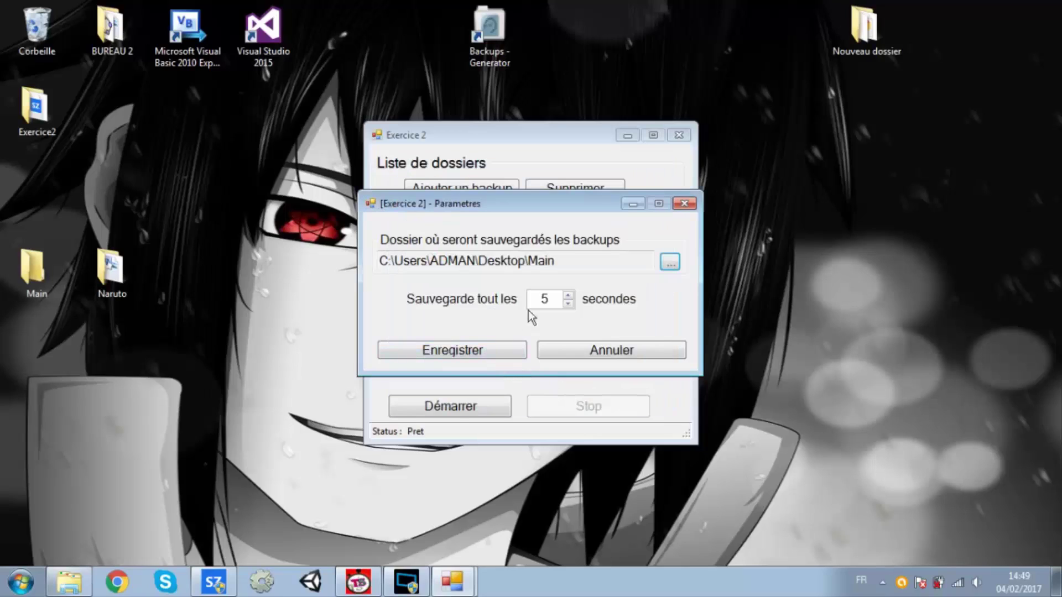
double_click(545, 299)
left_click(550, 299)
left_click(485, 352)
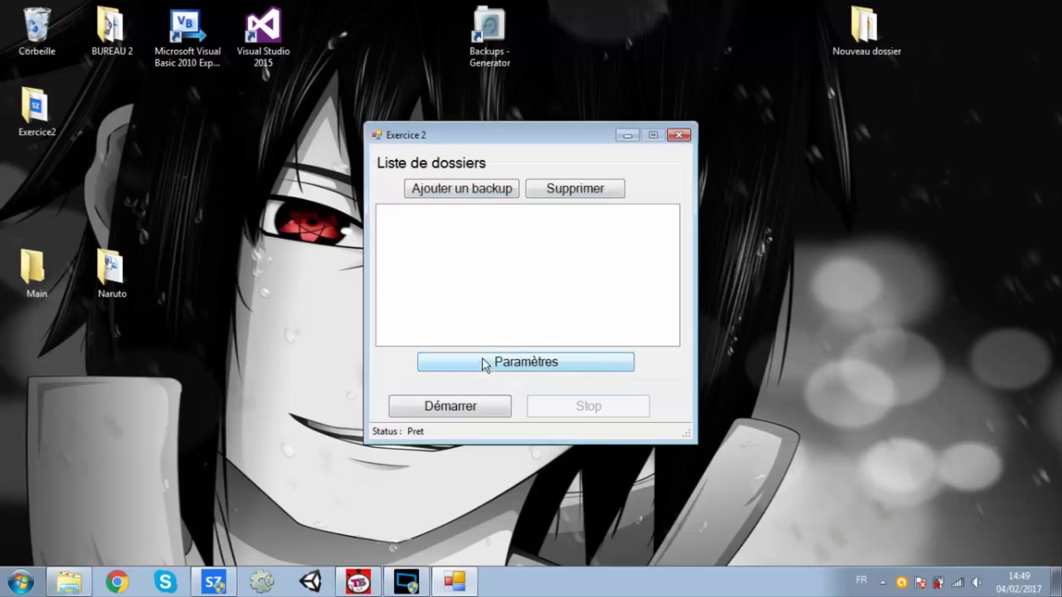
- Add the desktop's Naruto folder to the list of folders to back up
left_click(442, 190)
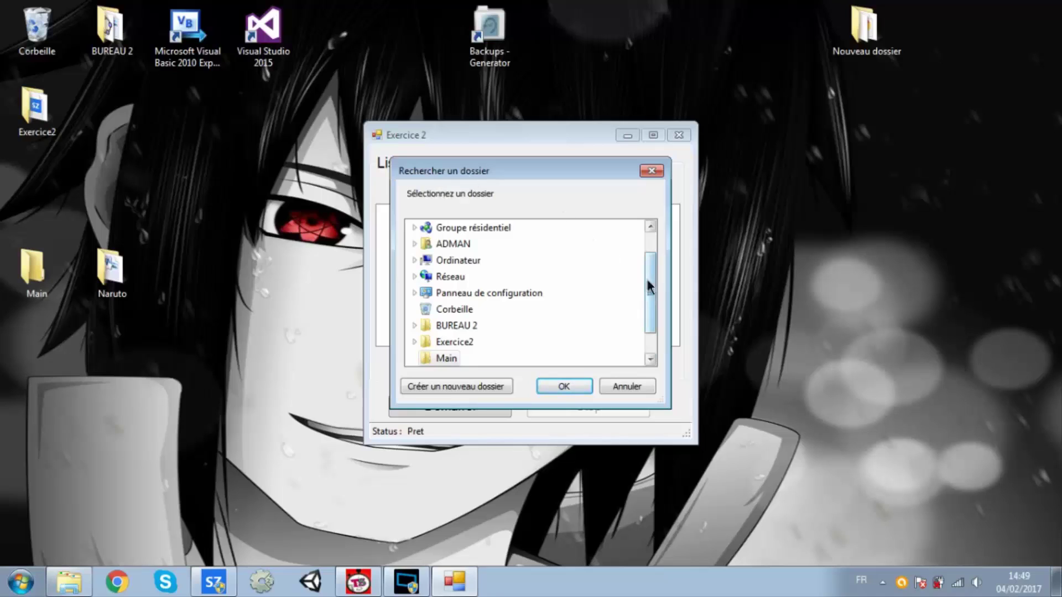
scroll(646, 277, "down", 1)
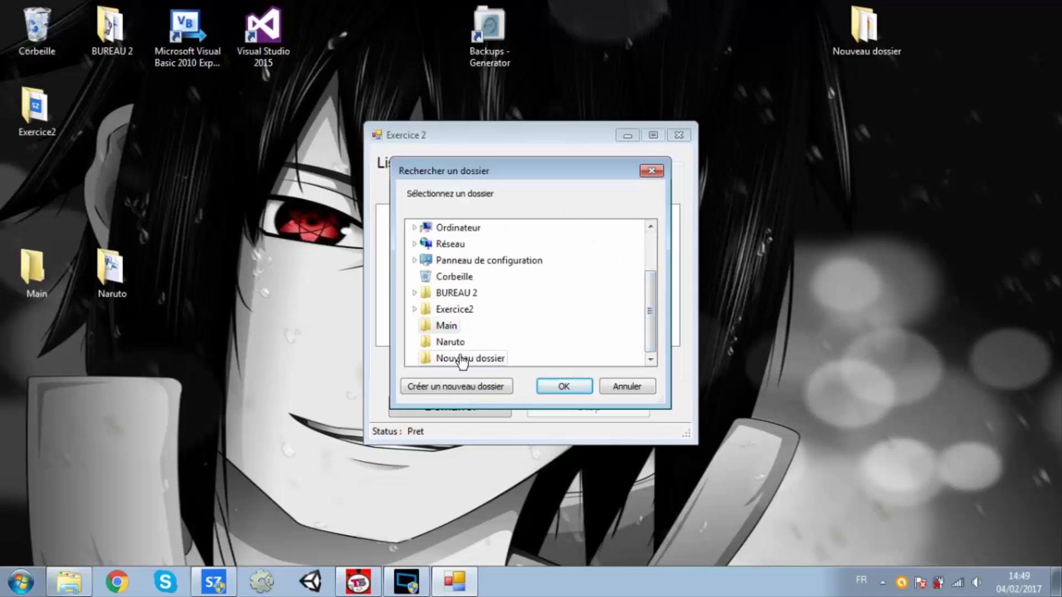
left_click(448, 343)
left_click(560, 390)
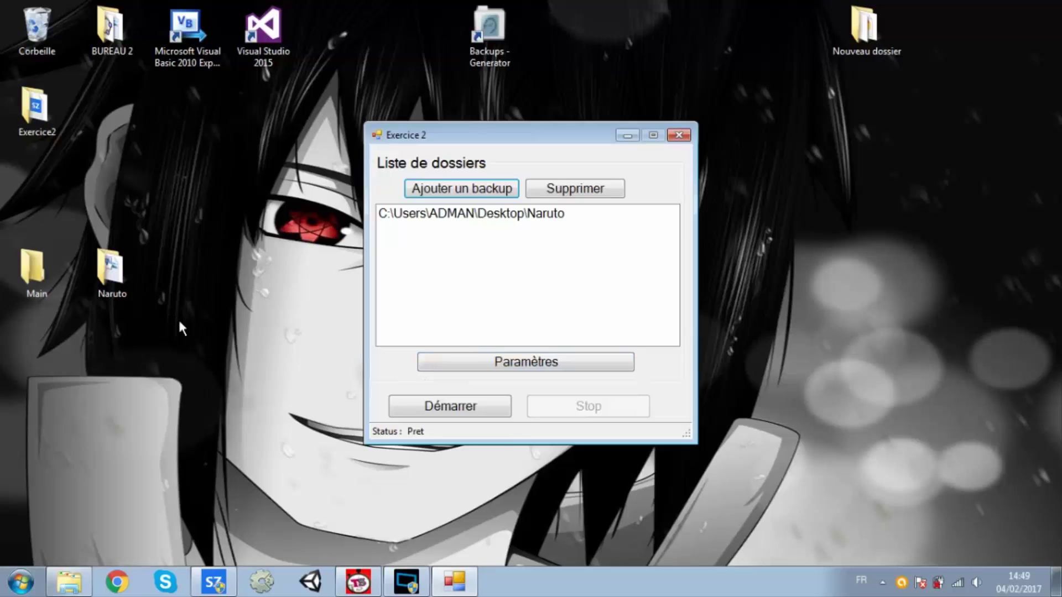
- Open the Main folder, place the Exercice 2 window beside it and start the backup
double_click(25, 273)
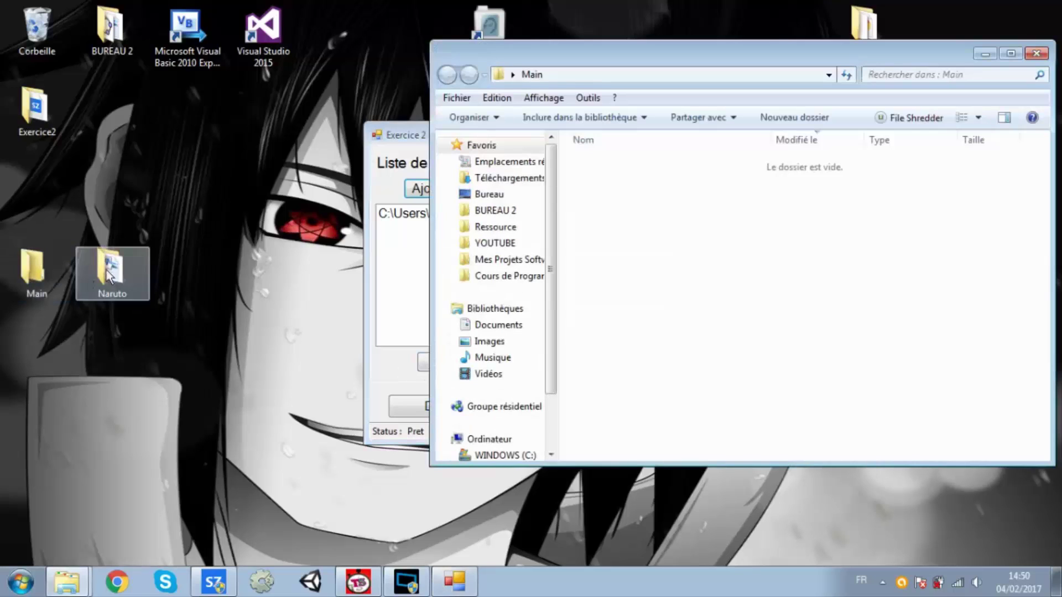
left_click(396, 132)
left_click_drag(319, 140, 208, 171)
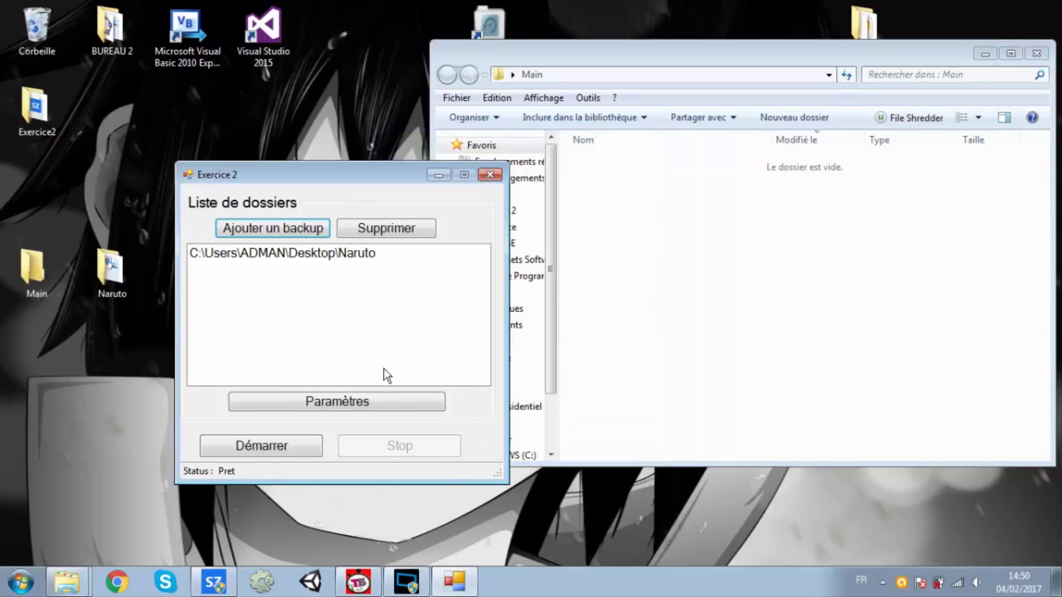
left_click(284, 448)
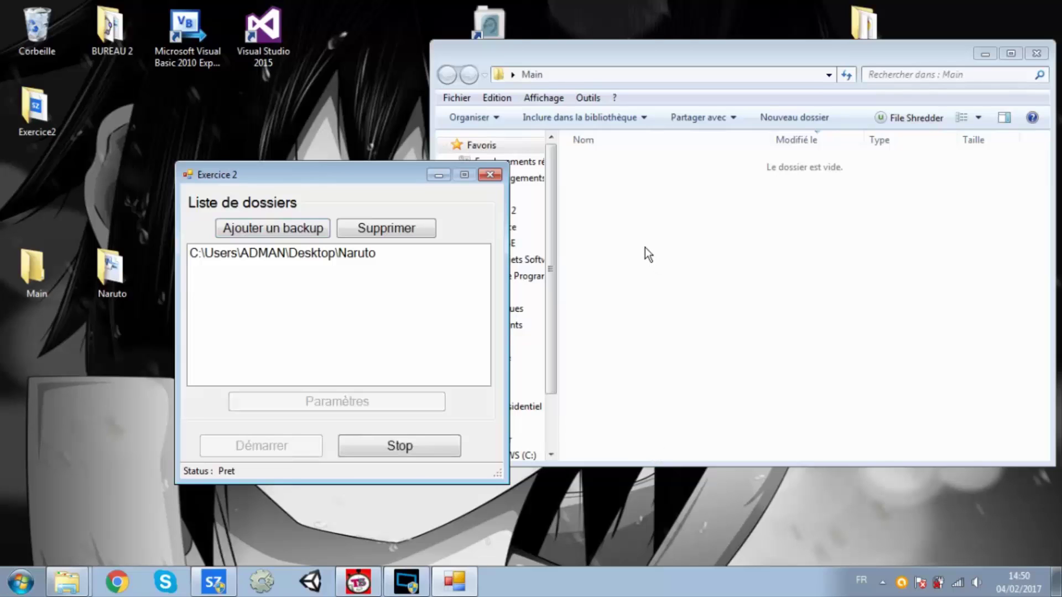
- Inspect the contents of the Naruto folder copied into Main, and return to the Exercice 2 window
double_click(640, 167)
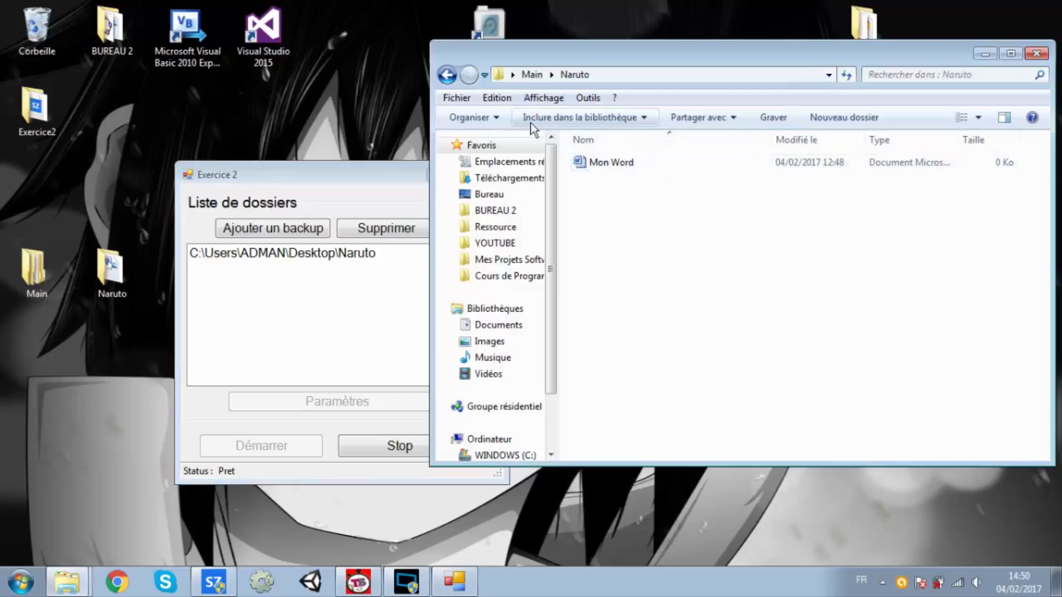
left_click(447, 74)
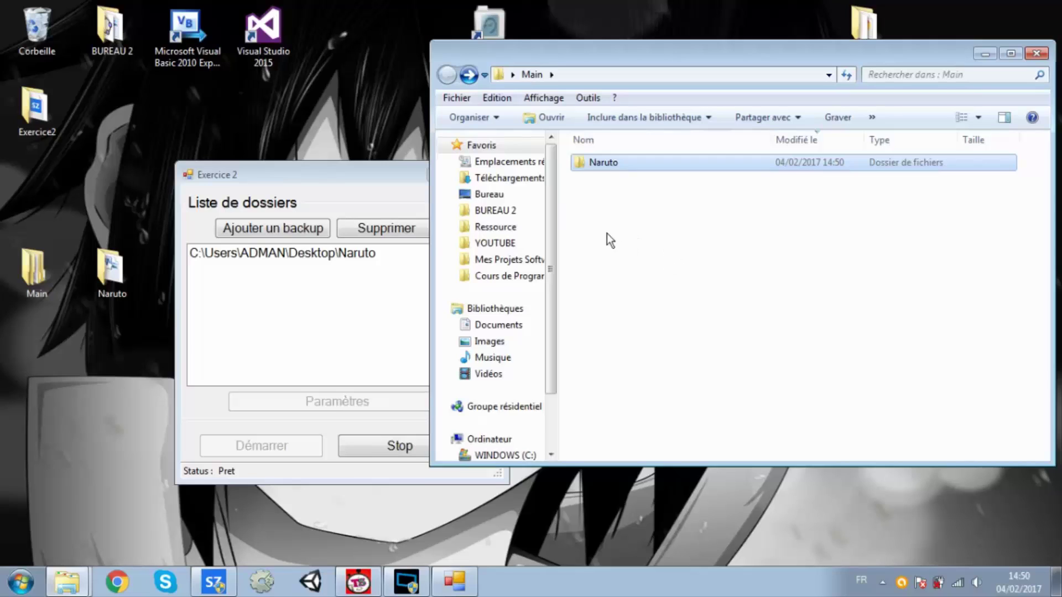
left_click(129, 268)
left_click(232, 261)
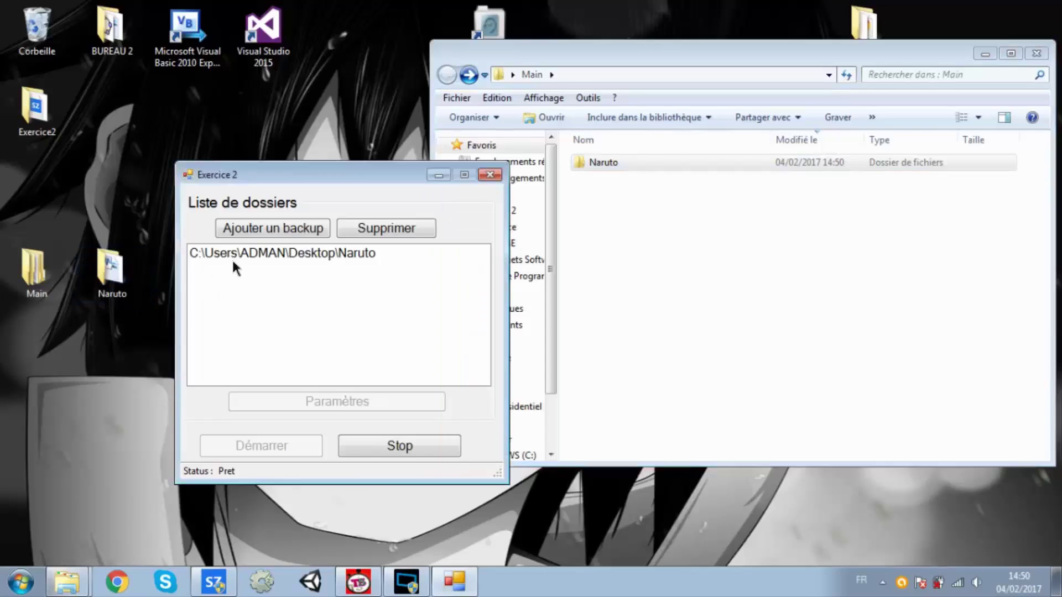
- Stop the automatic backup and remove the Naruto folder from the folder list
left_click(417, 439)
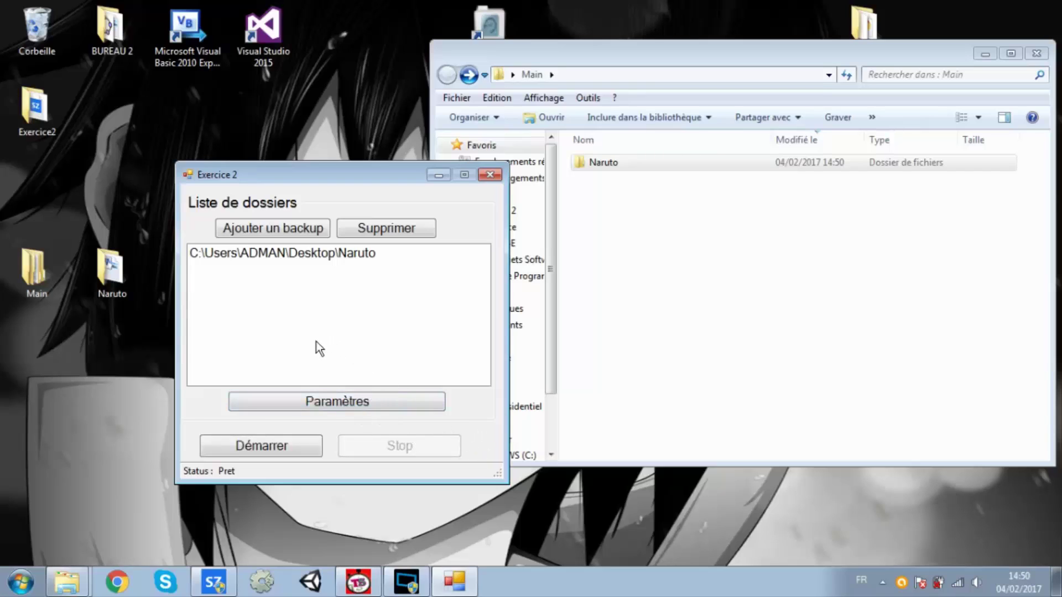
left_click(317, 259)
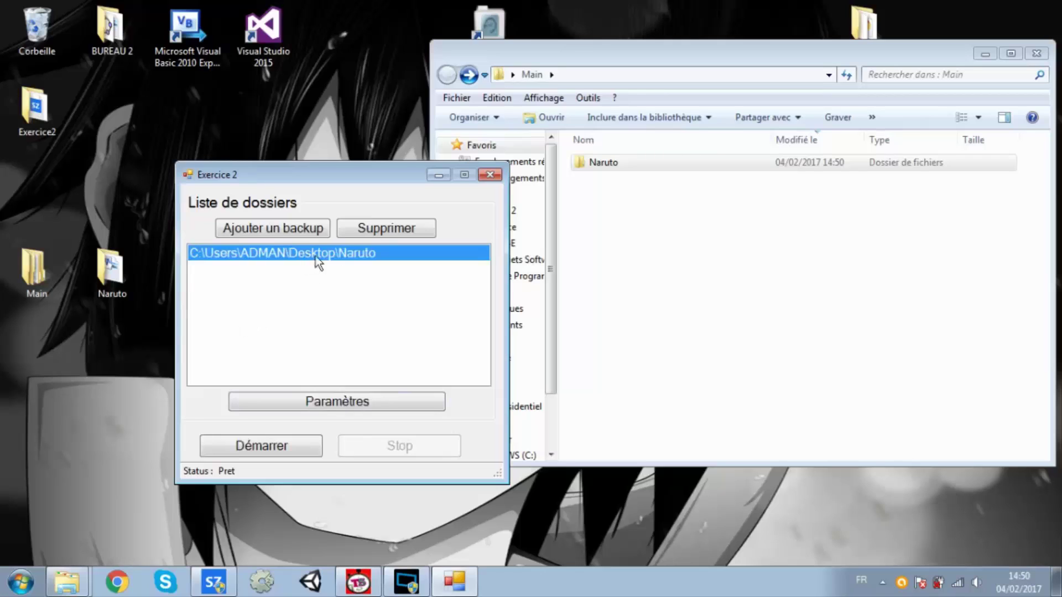
left_click(370, 232)
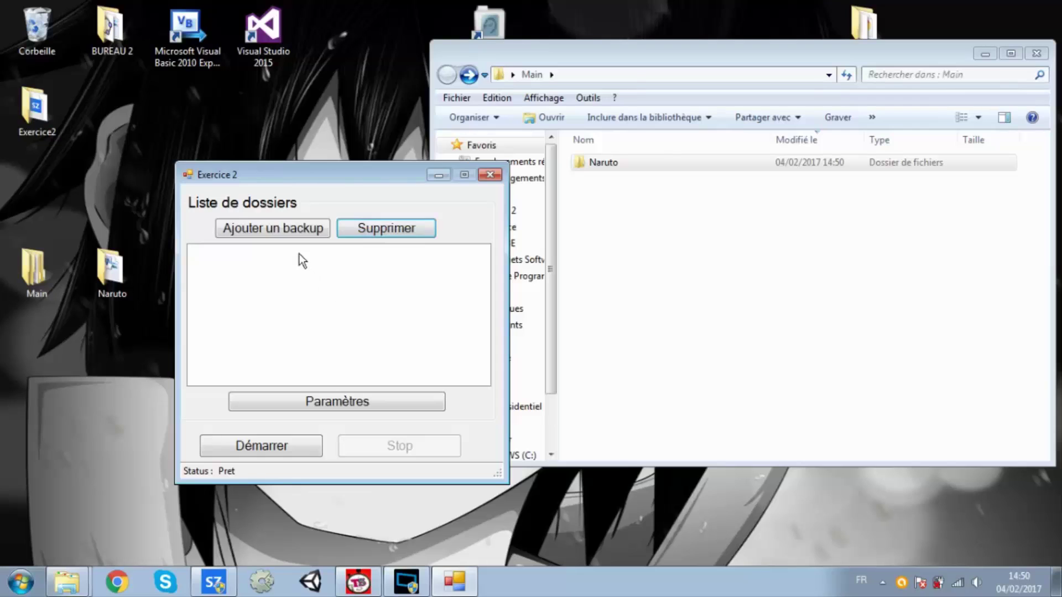
- Add the desktop's Naruto and BUREAU 2 folders to the list of folders to back up
left_click(286, 231)
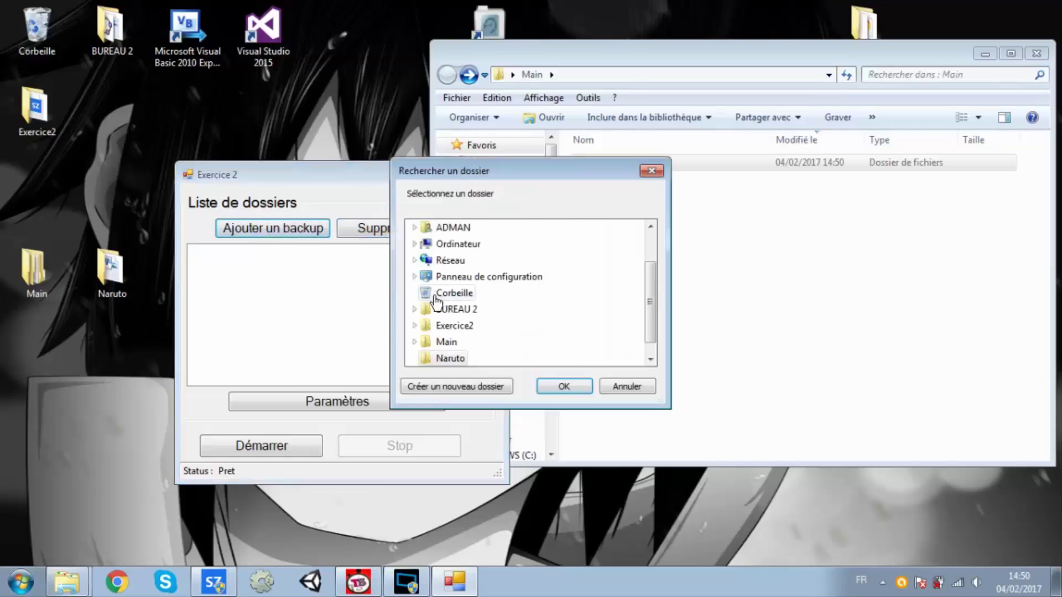
left_click(443, 358)
left_click(562, 391)
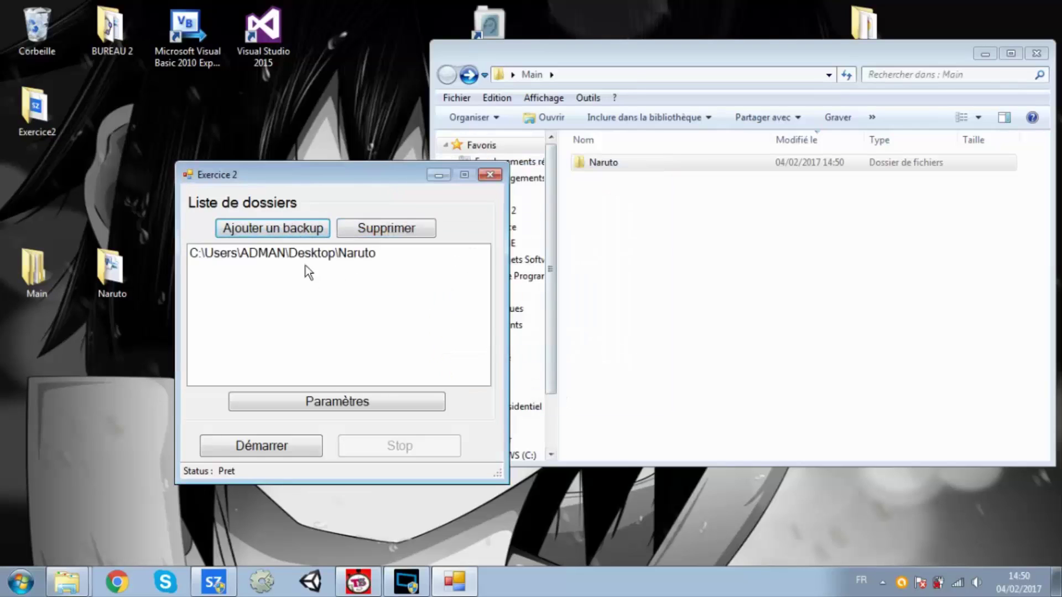
left_click(293, 226)
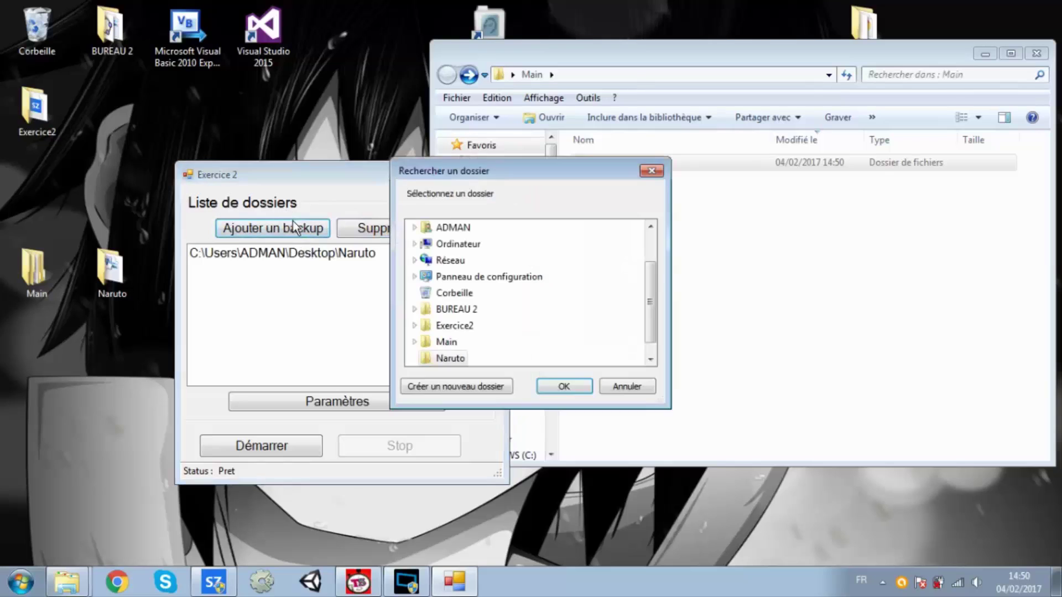
left_click(457, 311)
left_click(553, 384)
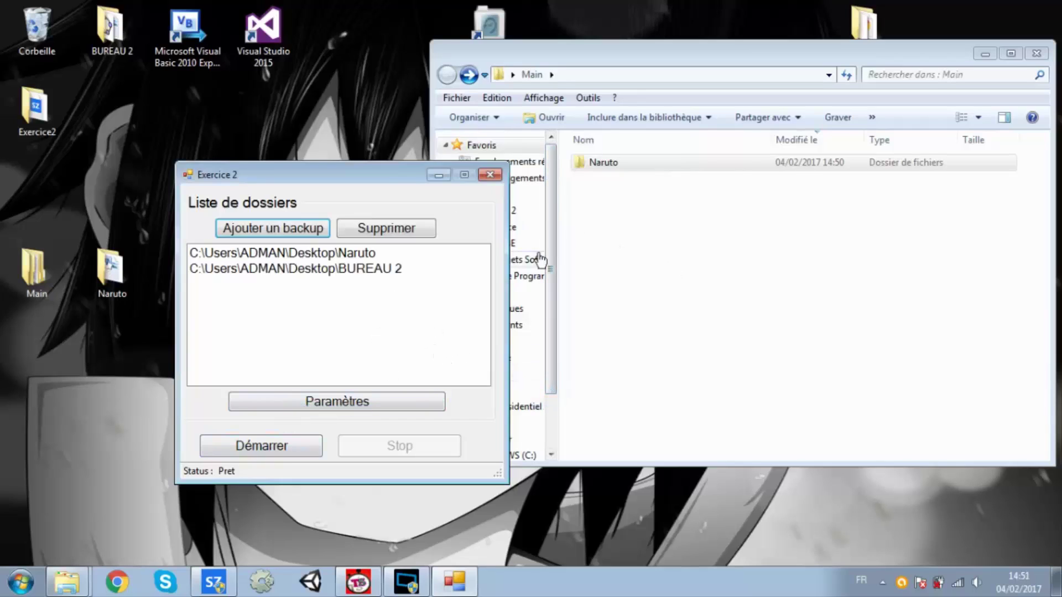
left_click(110, 285)
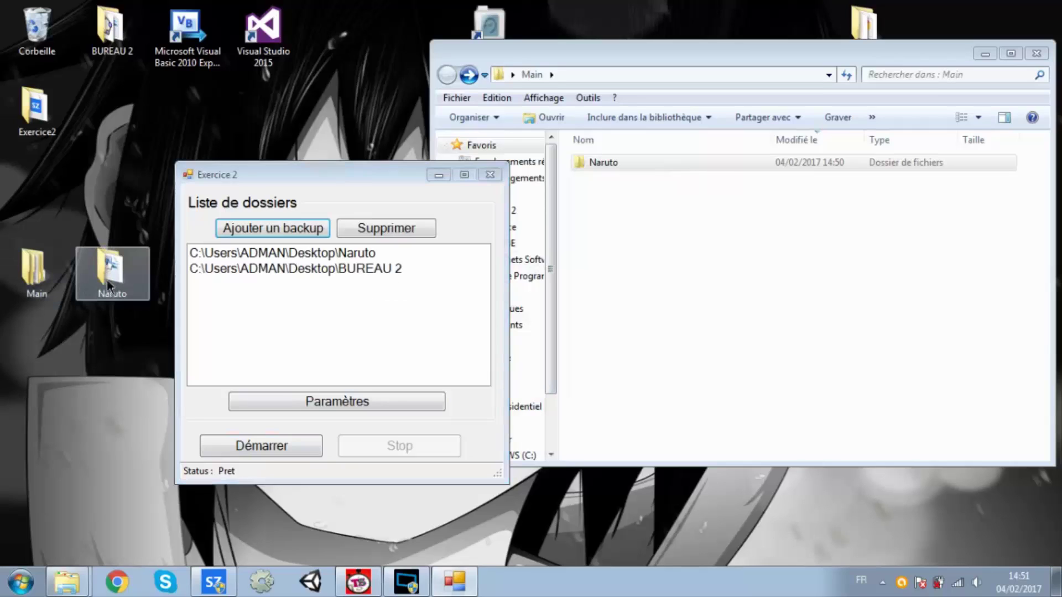
left_click(106, 44)
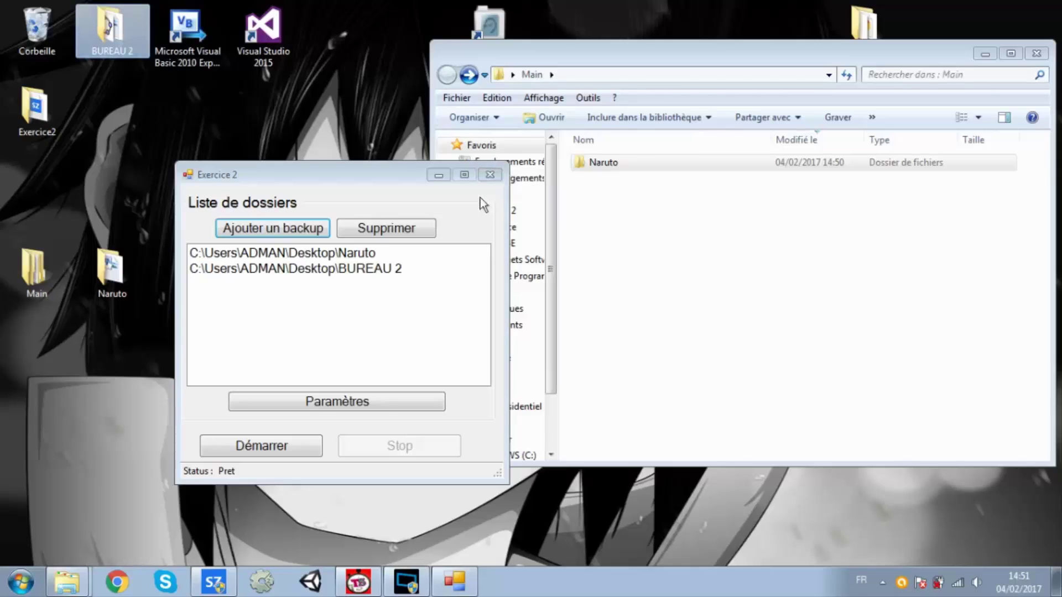
- Try a backup interval of 9 seconds in the program's settings, set it back to 5 seconds and cancel
left_click(437, 404)
left_click(437, 405)
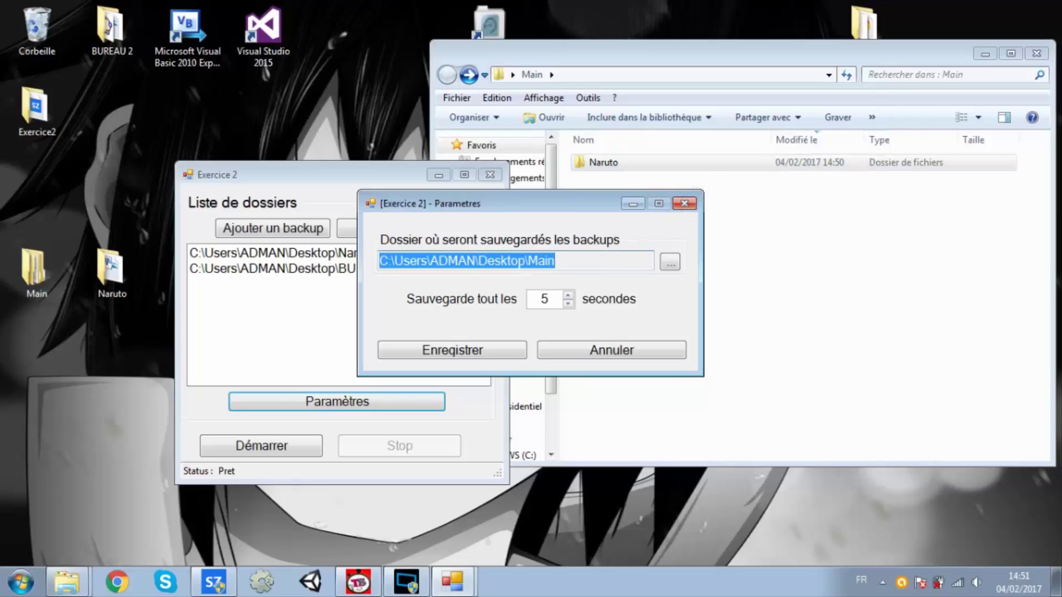
left_click(566, 295)
left_click(567, 295)
left_click(567, 296)
left_click(567, 295)
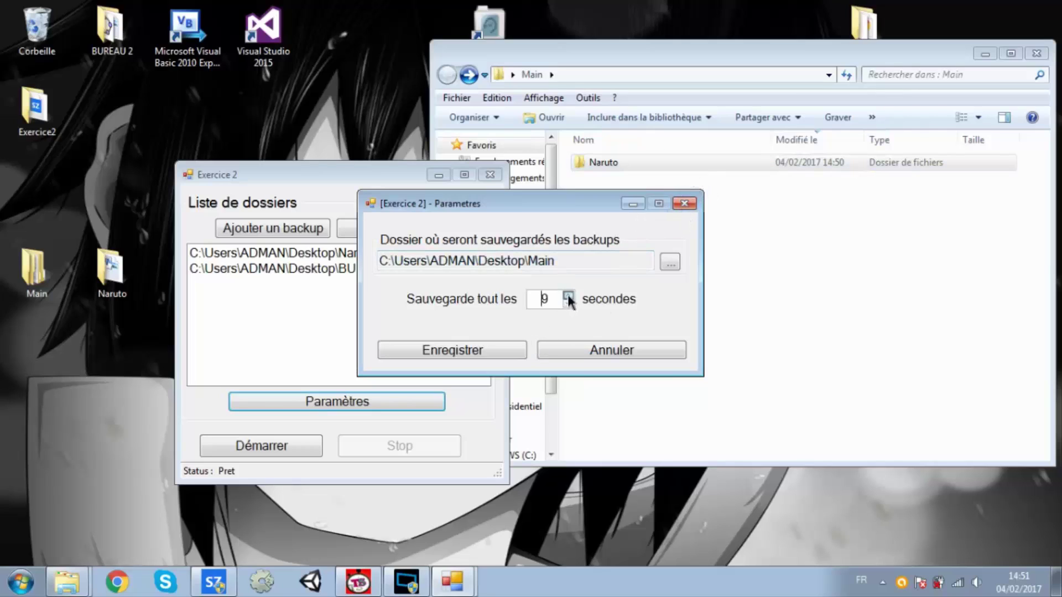
double_click(545, 299)
type("5")
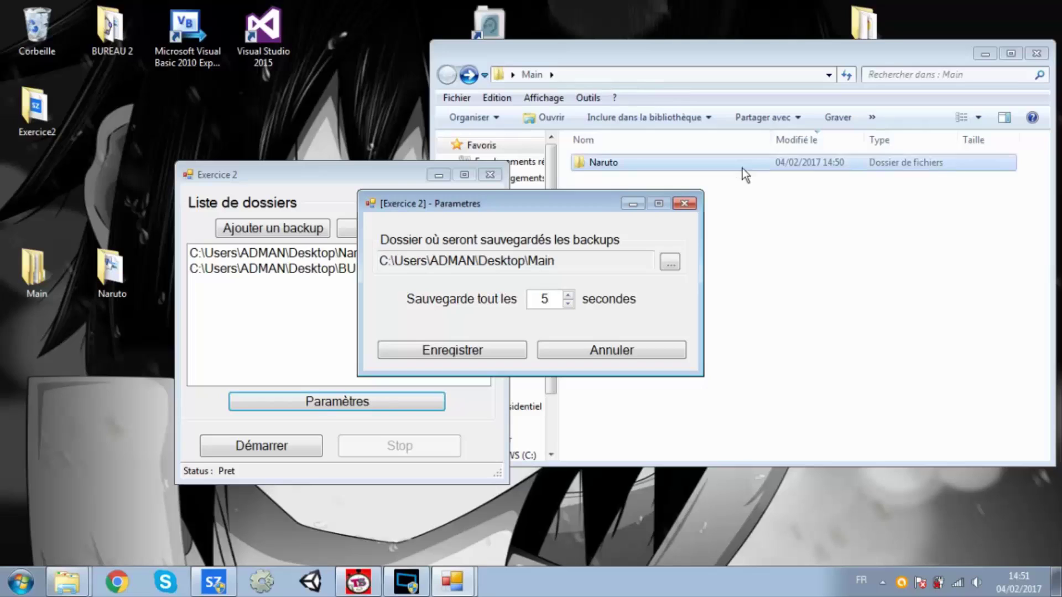
left_click(678, 353)
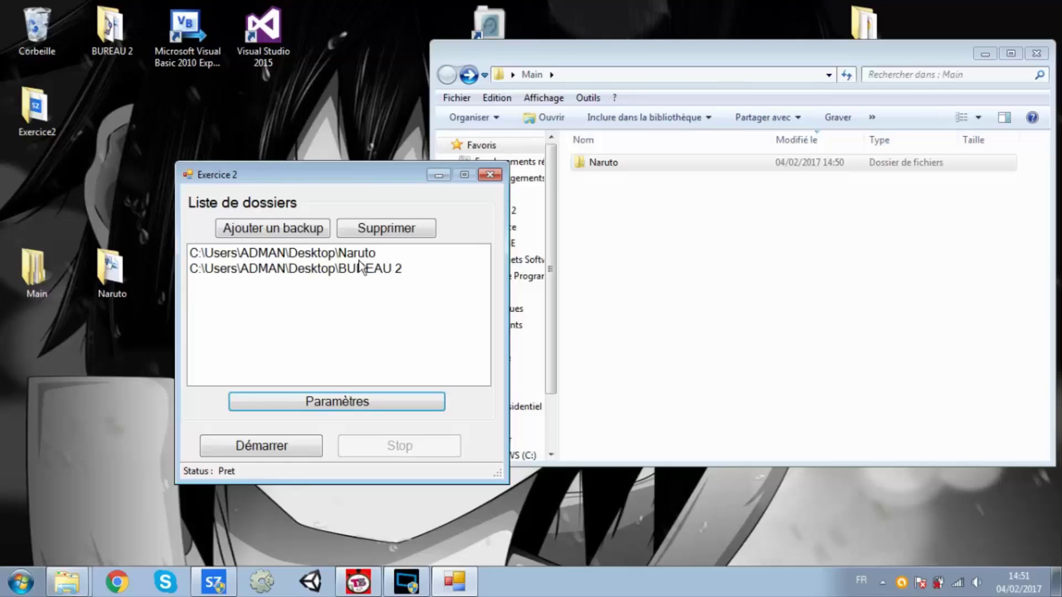
- Examine the backup destination folder and save interval in the program's settings, and leave without saving
left_click(334, 406)
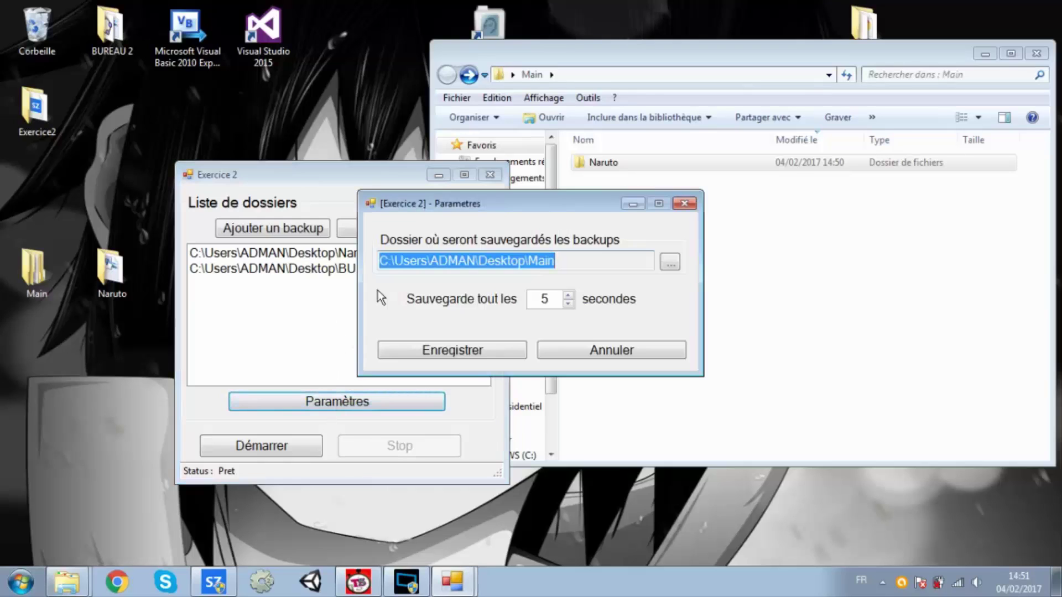
left_click(559, 261)
left_click_drag(560, 261, 379, 261)
left_click_drag(539, 299, 556, 301)
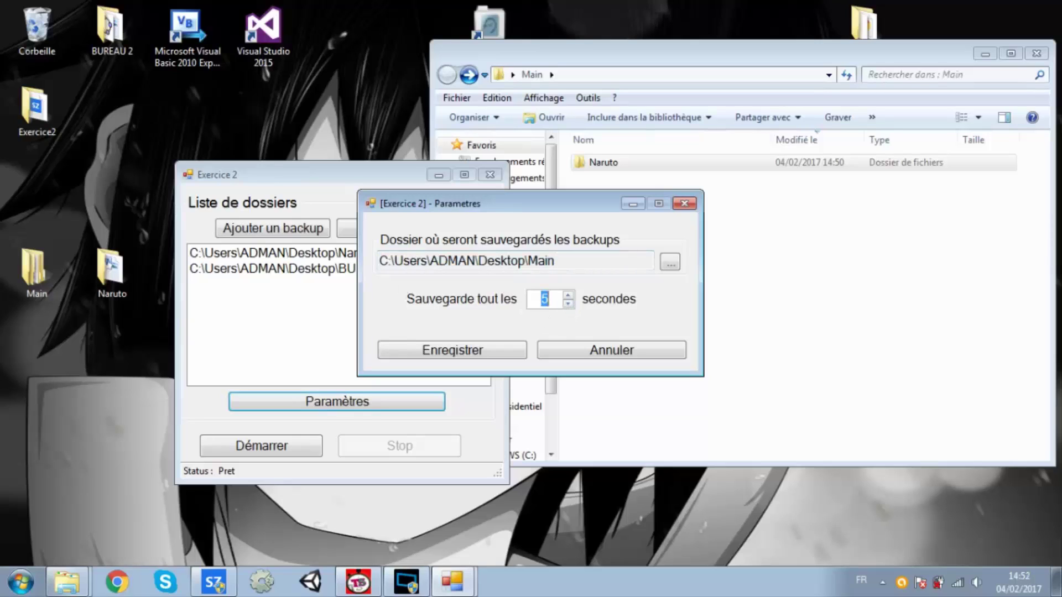
left_click(541, 299)
left_click_drag(541, 300, 567, 307)
left_click_drag(556, 260, 379, 261)
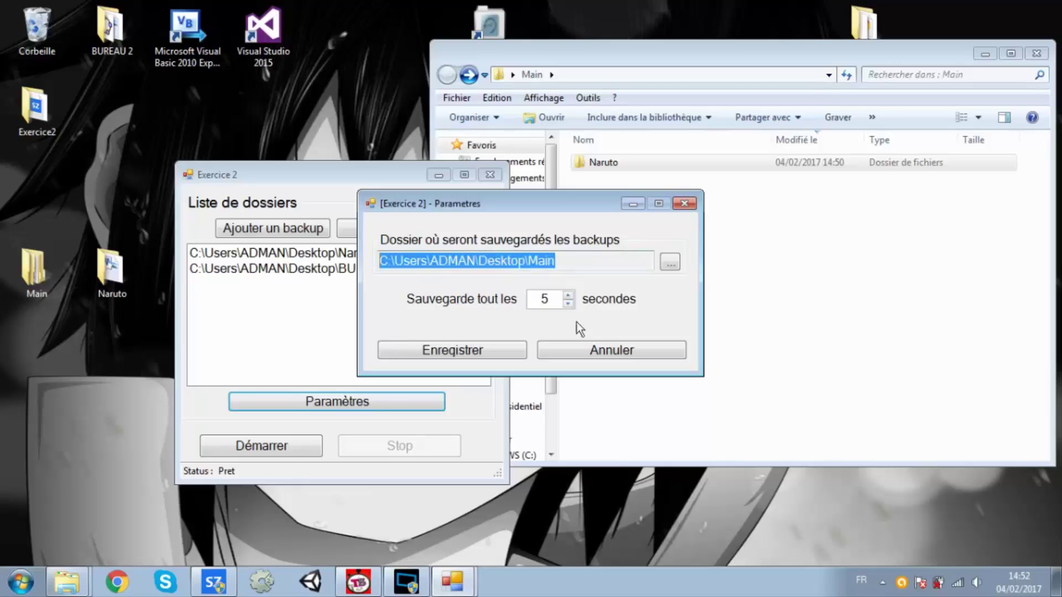
left_click(601, 347)
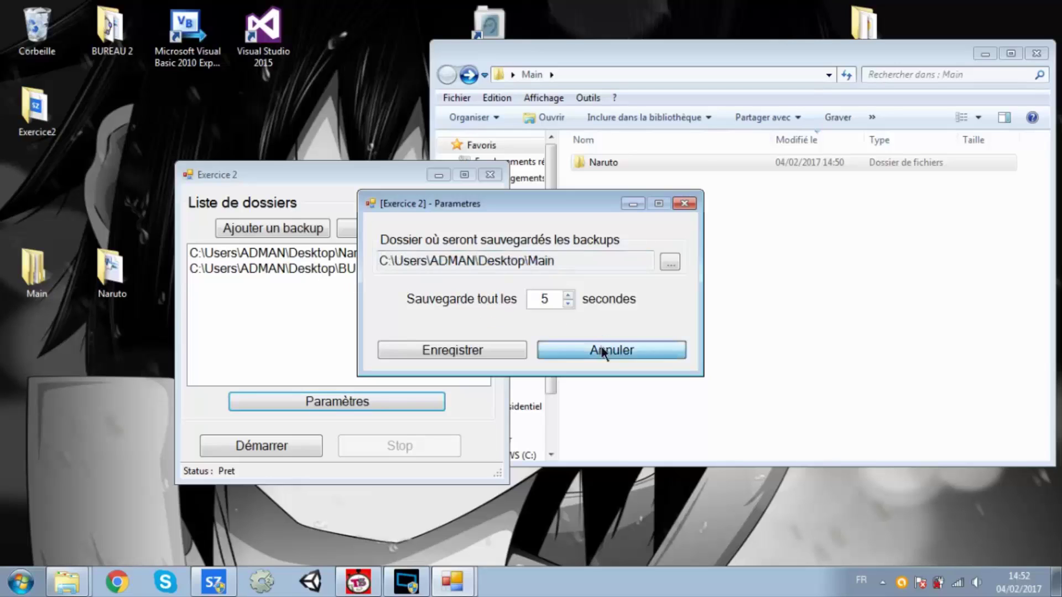
- Review the Naruto and BUREAU 2 entries in the folder list, and view the folder picker without adding anything
left_click(352, 253)
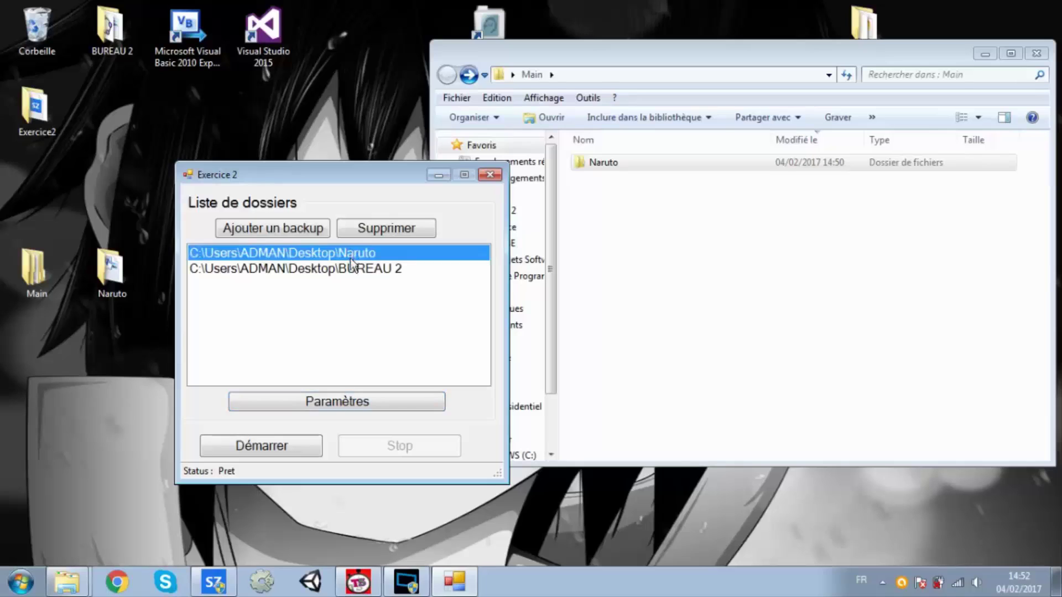
left_click(320, 271)
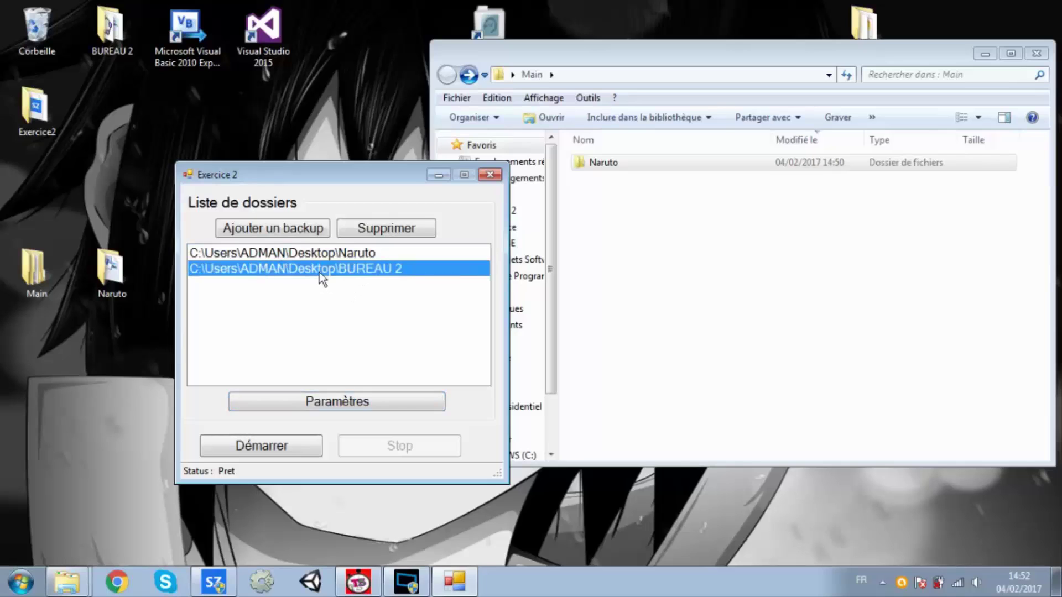
left_click(320, 256)
left_click(321, 265)
left_click(316, 253)
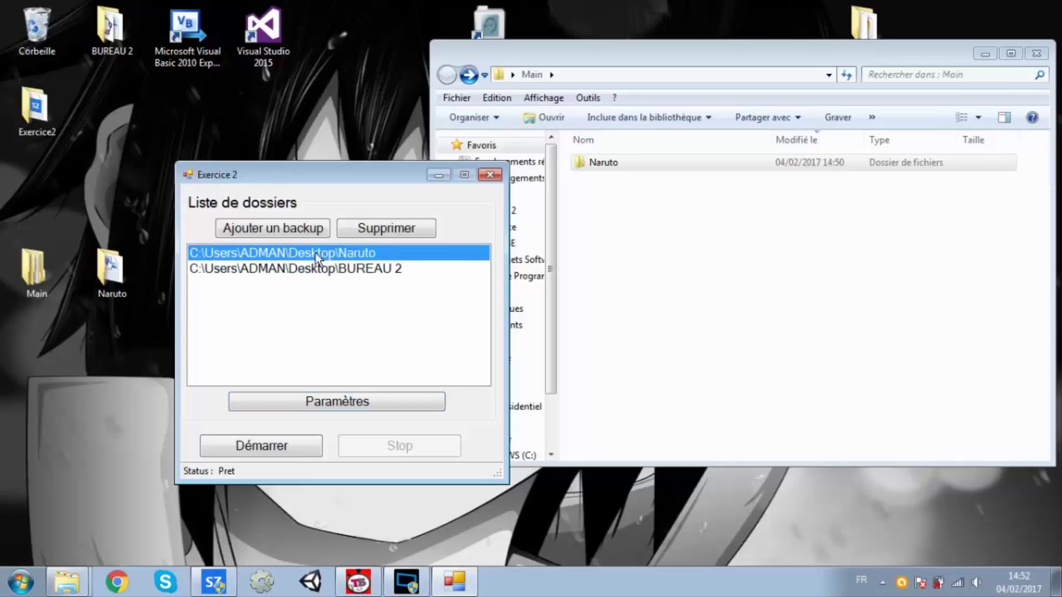
left_click(315, 266)
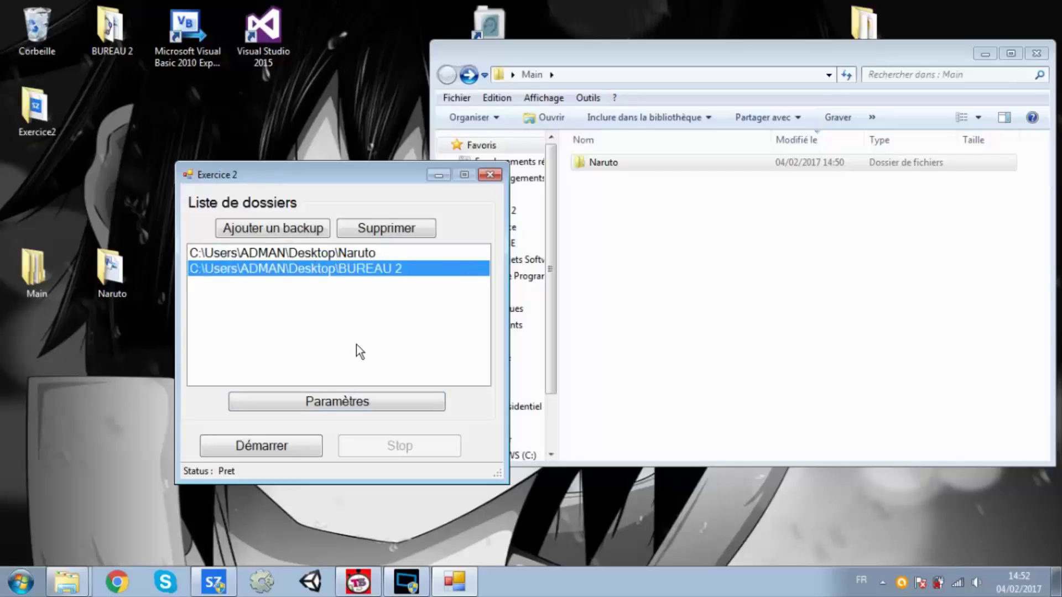
left_click(324, 256)
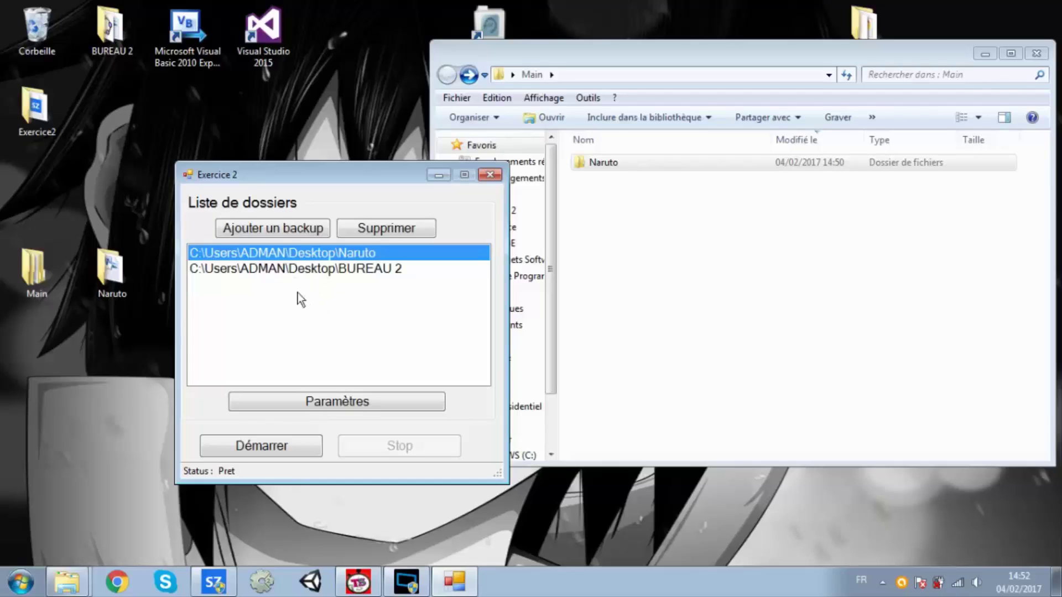
left_click(278, 227)
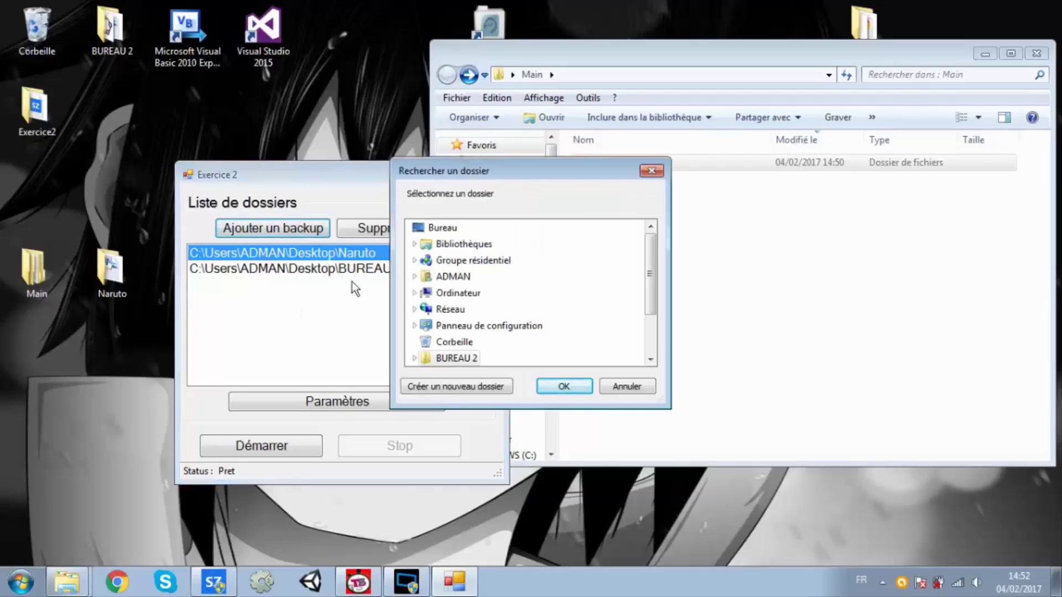
left_click(616, 390)
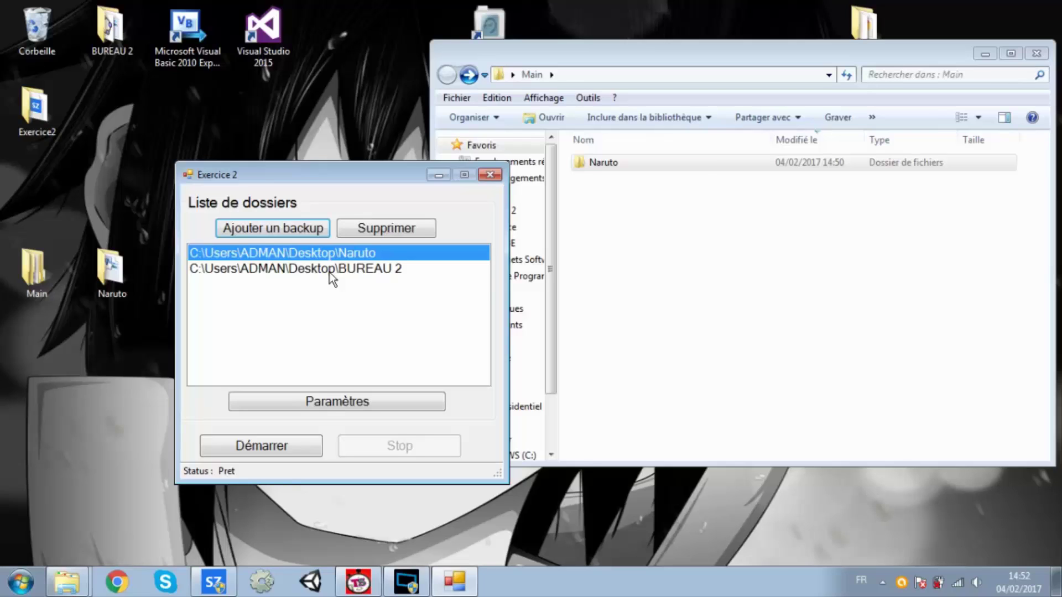
- Close Exercice 2, run it again from SoftwareZator and check the Naruto and BUREAU 2 entries in its folder list
left_click(485, 177)
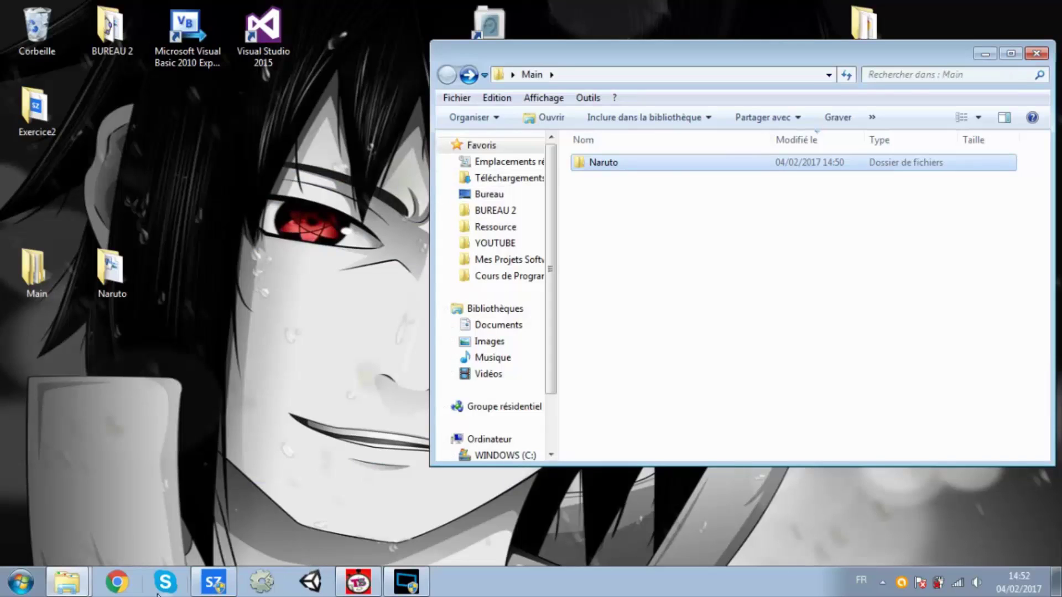
left_click(214, 581)
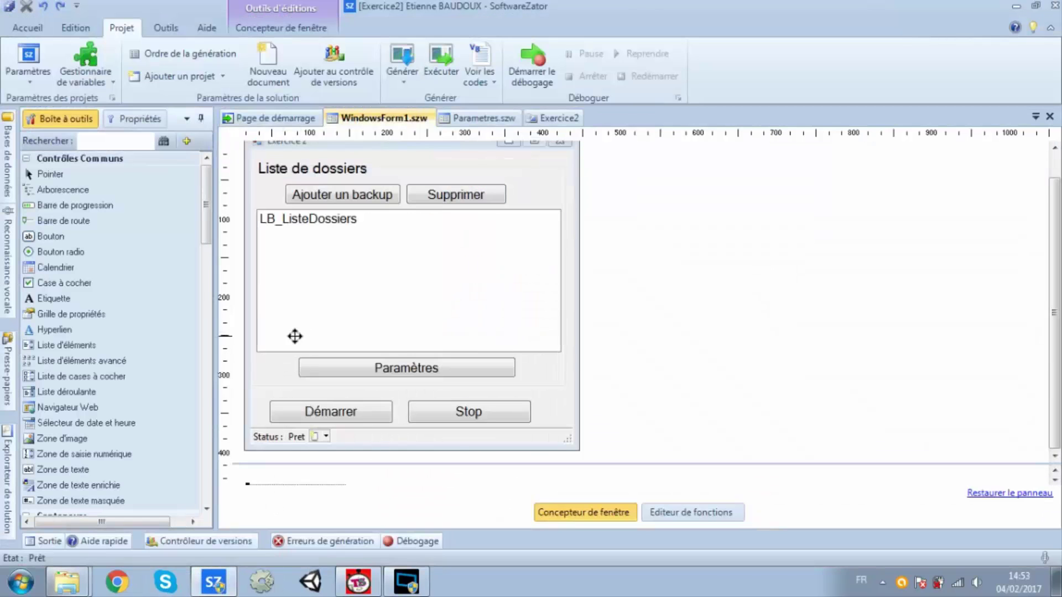
left_click(442, 67)
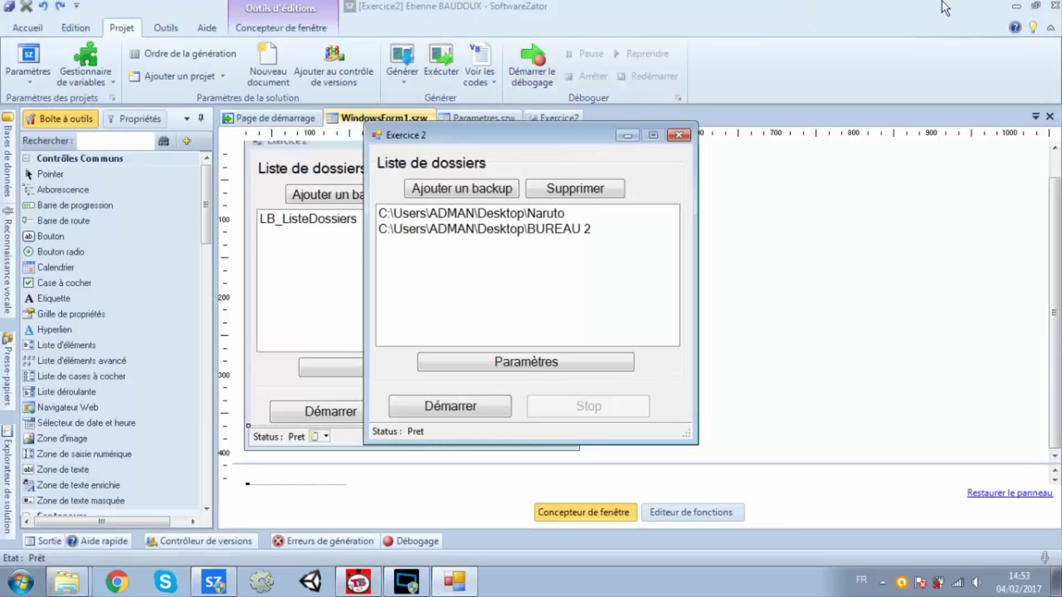
left_click(1016, 7)
left_click(513, 218)
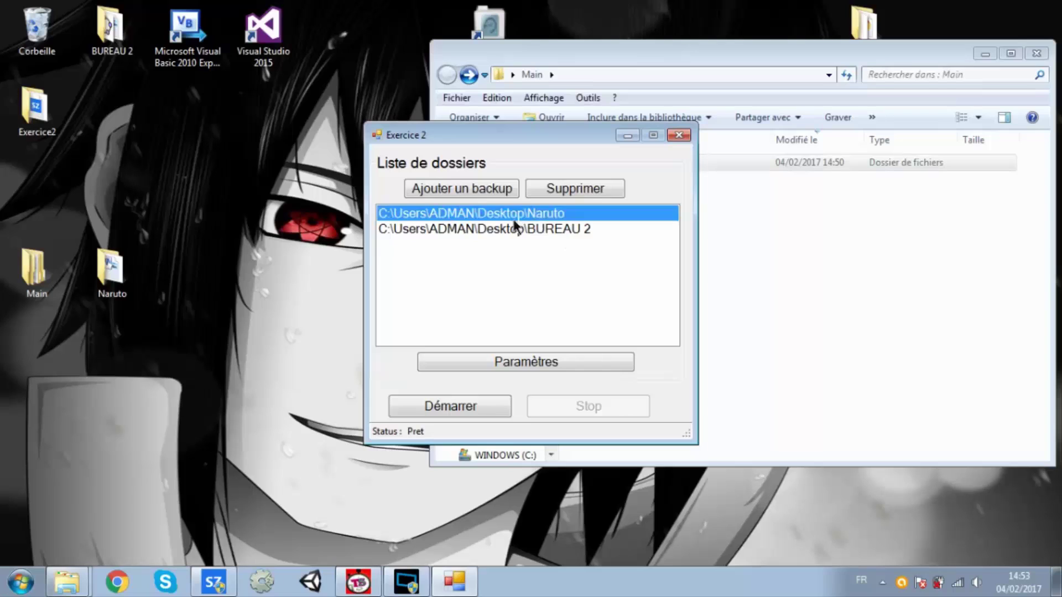
left_click(522, 231)
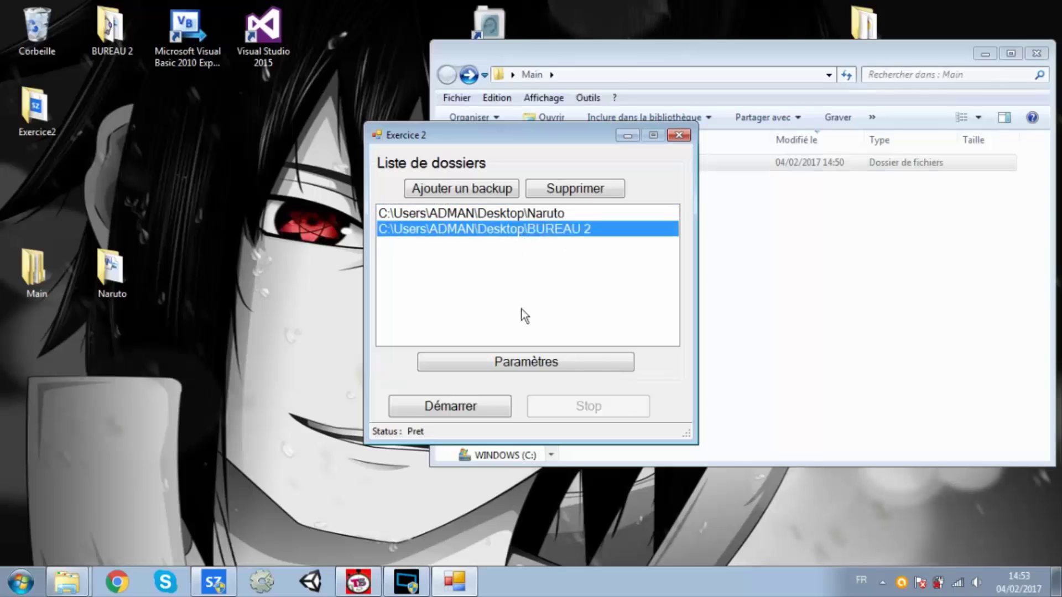
- Check the backup destination folder and interval in the relaunched program's settings, and close them
left_click(529, 363)
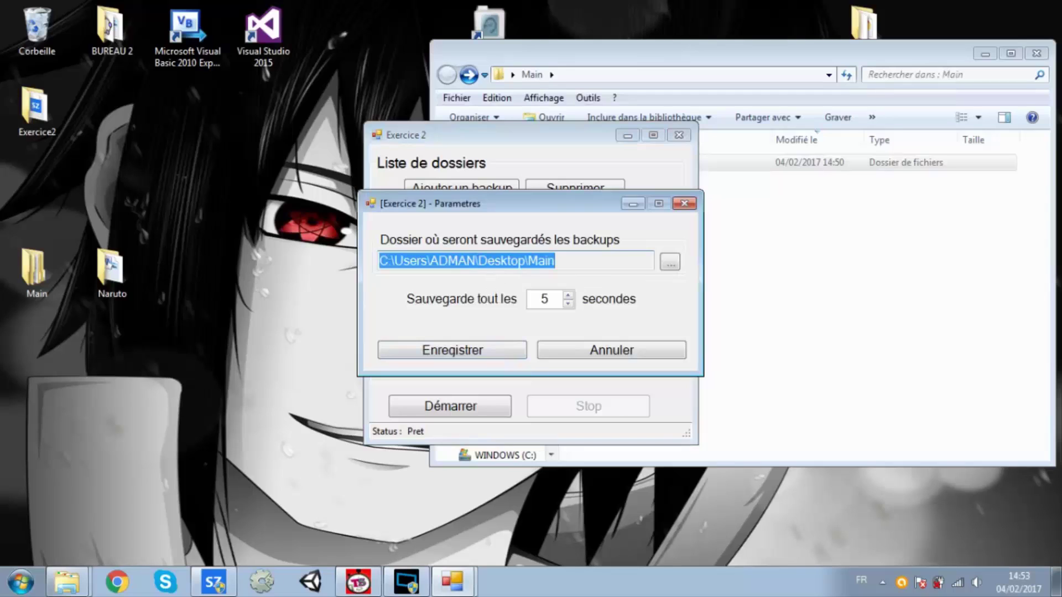
left_click(684, 204)
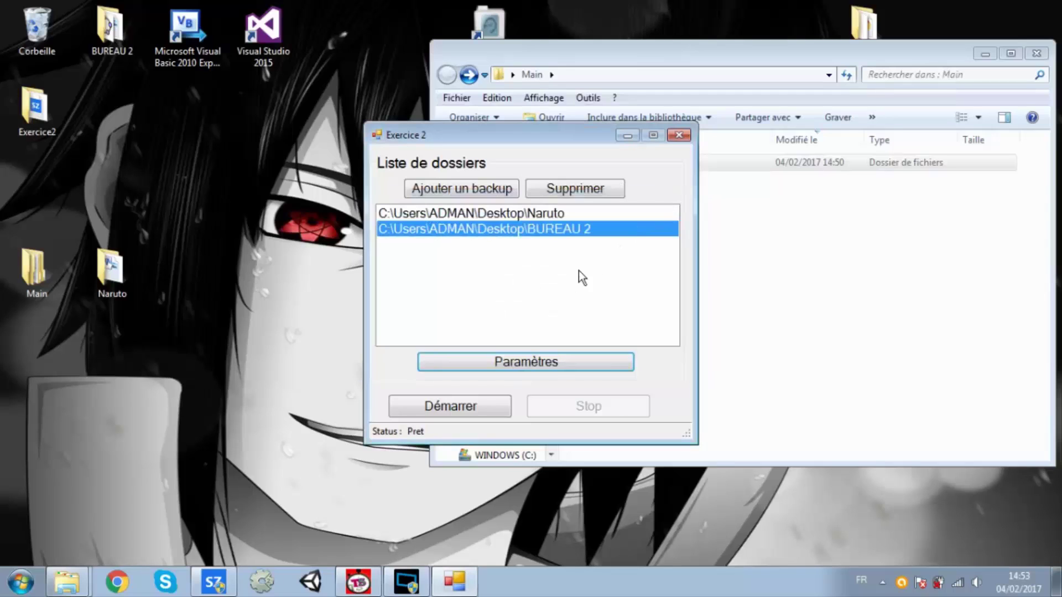
left_click(540, 360)
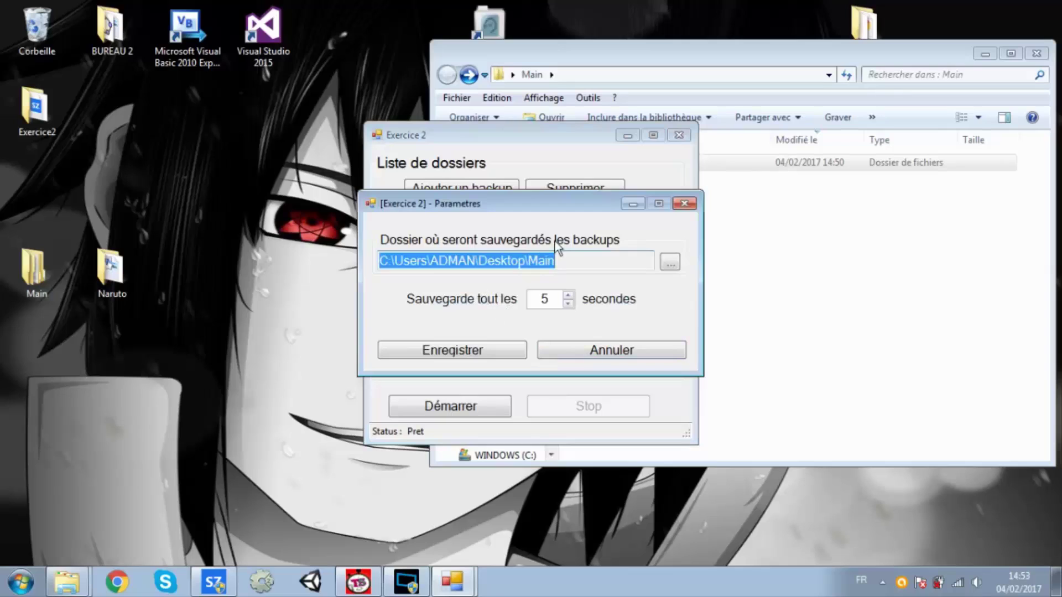
left_click(565, 261)
left_click_drag(556, 271, 359, 284)
left_click(685, 204)
- Close the Exercice 2 program, return to SoftwareZator and find the Composants section of the toolbox
left_click(678, 137)
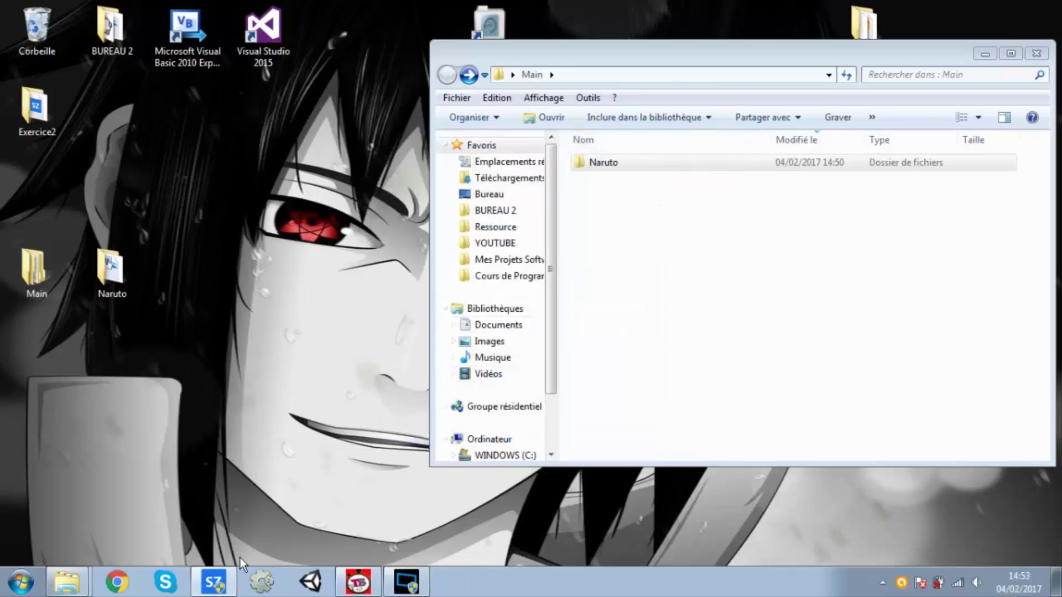
left_click(219, 584)
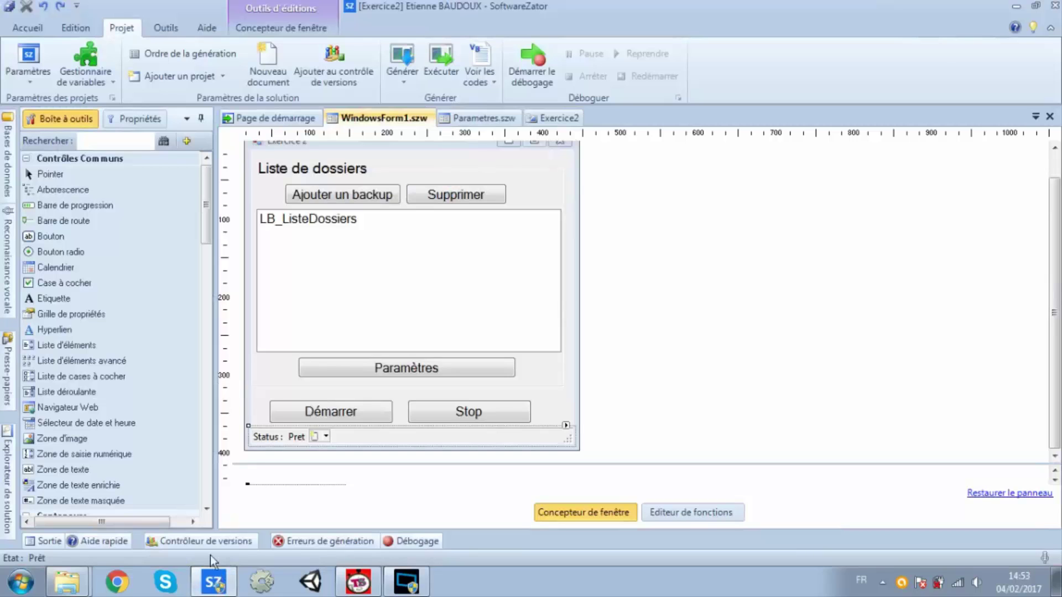
left_click_drag(203, 237, 206, 390)
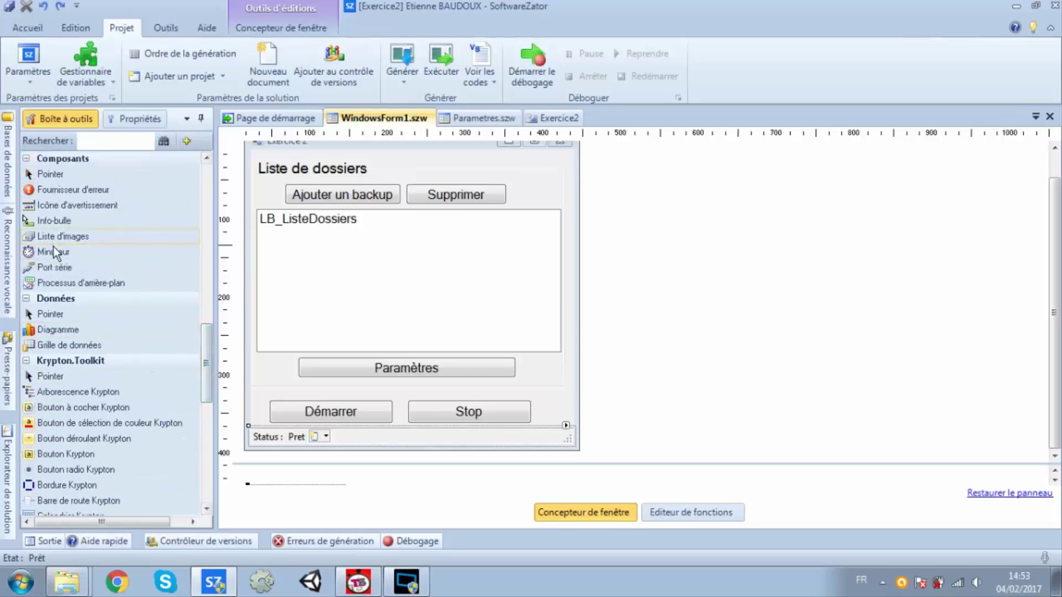